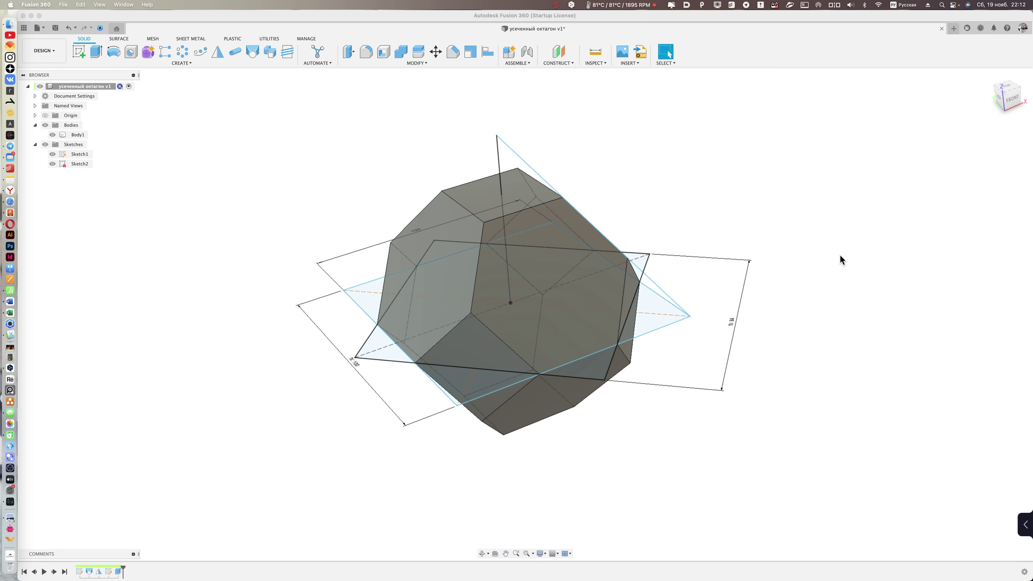
# - Orbit and pan the Fusion 360 model to inspect the truncated octahedron
pyautogui.click(678, 178)
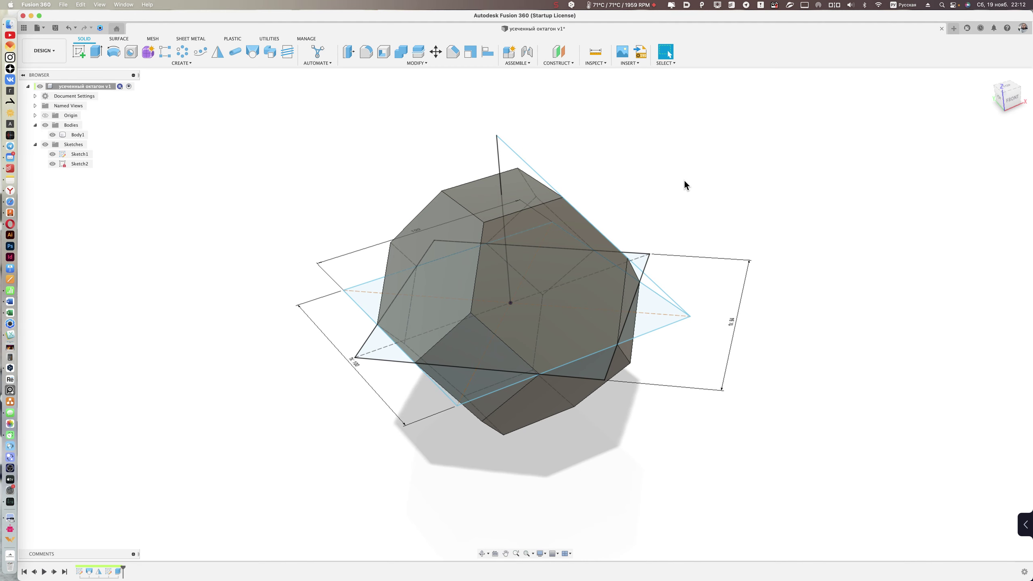
pyautogui.keyDown('shift'); pyautogui.moveTo(685, 182); pyautogui.dragTo(716, 157, button='middle'); pyautogui.keyUp('shift')
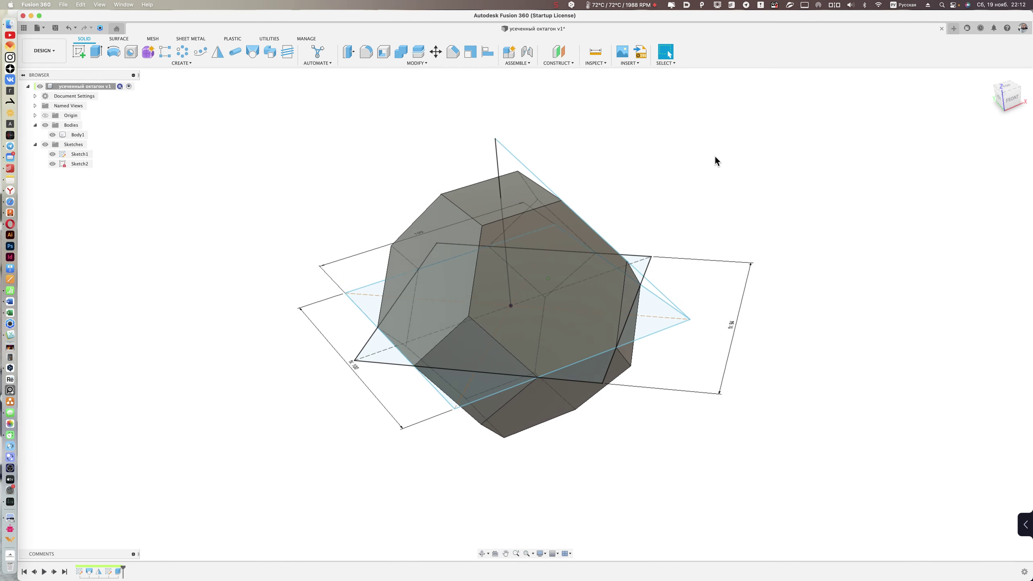
pyautogui.keyDown('shift'); pyautogui.hscroll(3, 715, 158); pyautogui.keyUp('shift')
pyautogui.keyDown('shift'); pyautogui.hscroll(3, 715, 158); pyautogui.keyUp('shift')
pyautogui.keyDown('shift'); pyautogui.hscroll(3, 715, 158); pyautogui.keyUp('shift')
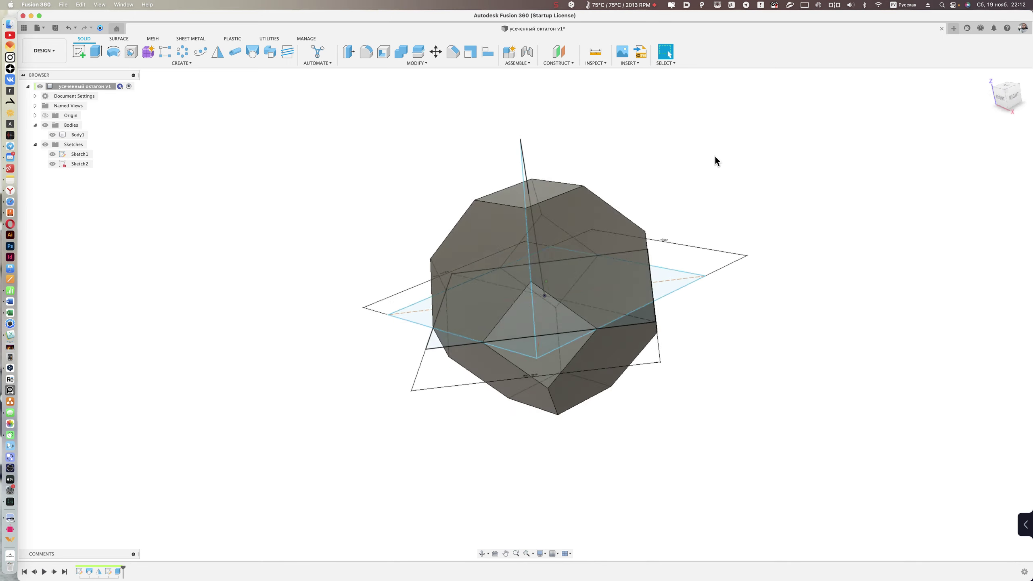
pyautogui.keyDown('shift'); pyautogui.hscroll(3, 716, 158); pyautogui.keyUp('shift')
pyautogui.keyDown('shift'); pyautogui.hscroll(3, 715, 157); pyautogui.keyUp('shift')
pyautogui.keyDown('shift'); pyautogui.hscroll(3, 714, 156); pyautogui.keyUp('shift')
pyautogui.keyDown('shift'); pyautogui.hscroll(3, 714, 157); pyautogui.keyUp('shift')
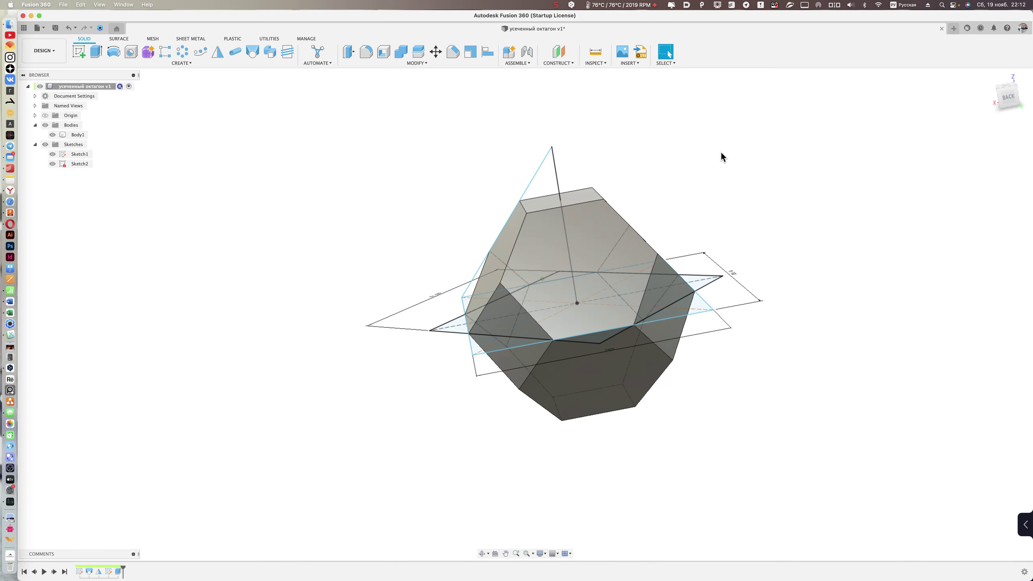
pyautogui.keyDown('shift'); pyautogui.hscroll(3, 721, 153); pyautogui.keyUp('shift')
pyautogui.keyDown('shift'); pyautogui.scroll(3, 722, 154); pyautogui.keyUp('shift')
pyautogui.keyDown('shift'); pyautogui.scroll(3, 445, 176); pyautogui.keyUp('shift')
pyautogui.keyDown('shift'); pyautogui.scroll(3, 444, 176); pyautogui.keyUp('shift')
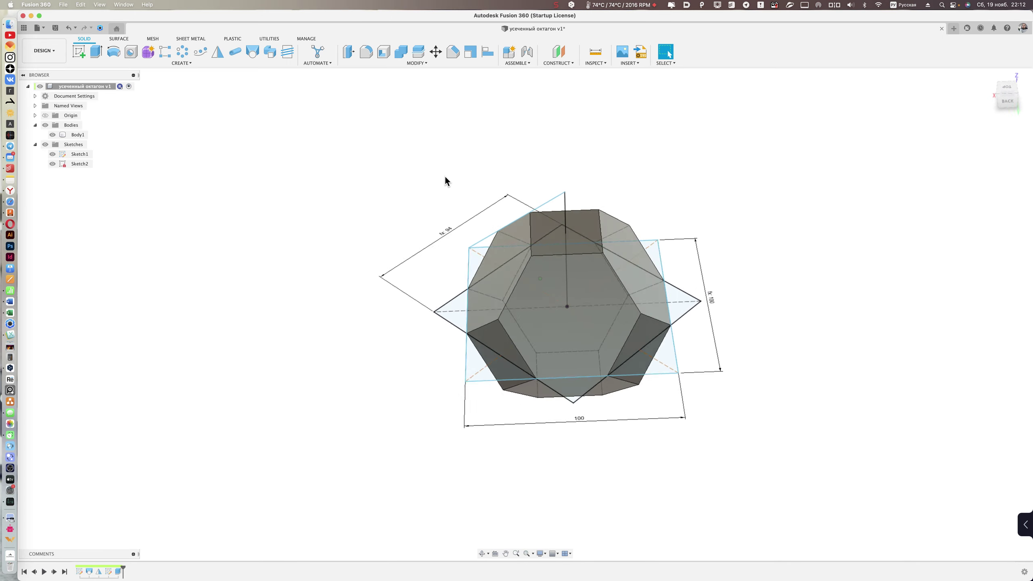
pyautogui.keyDown('shift'); pyautogui.scroll(3, 446, 174); pyautogui.keyUp('shift')
pyautogui.keyDown('shift'); pyautogui.hscroll(-3, 446, 173); pyautogui.keyUp('shift')
pyautogui.keyDown('shift'); pyautogui.hscroll(-3, 446, 172); pyautogui.keyUp('shift')
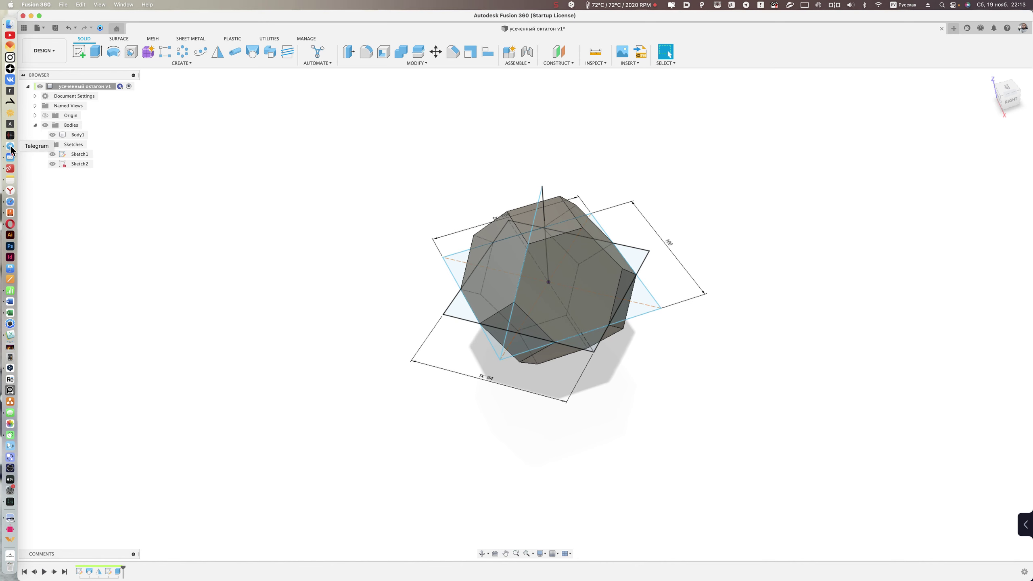
# - Bring Safari's Wikipedia truncated octahedron article forward, scroll through it and back up
pyautogui.click(10, 201)
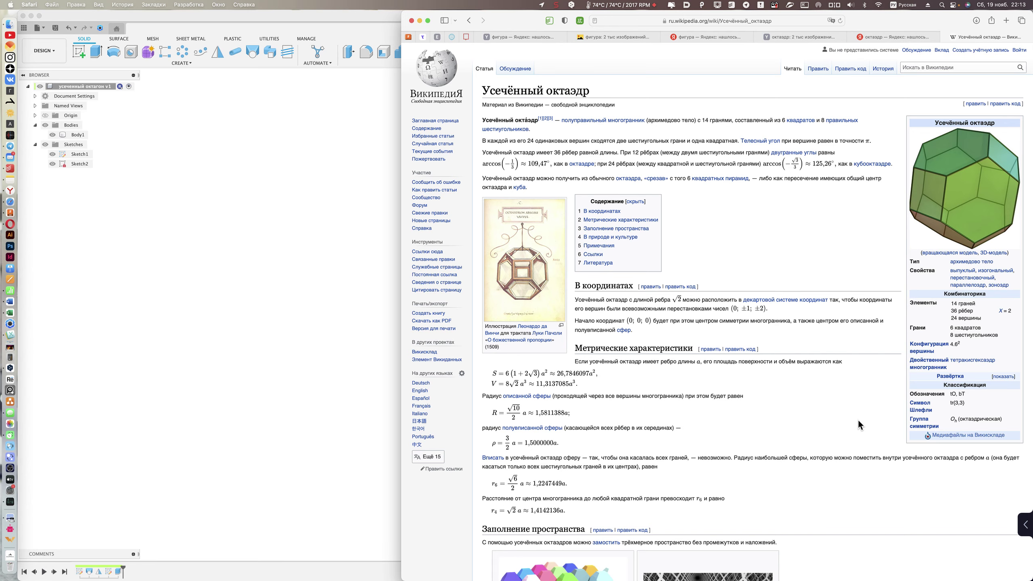
pyautogui.scroll(-2, 869, 415)
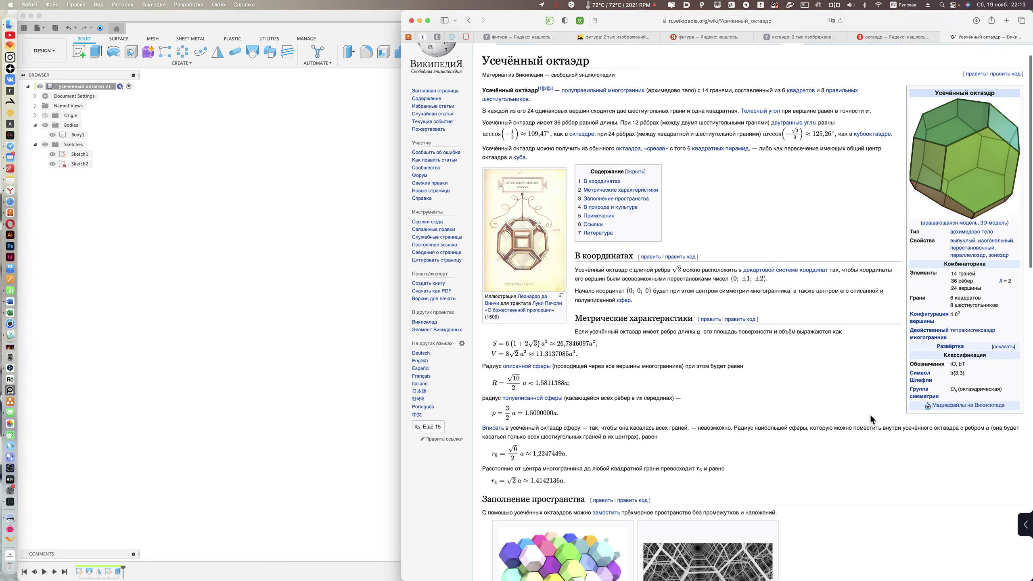
pyautogui.scroll(-3, 870, 414)
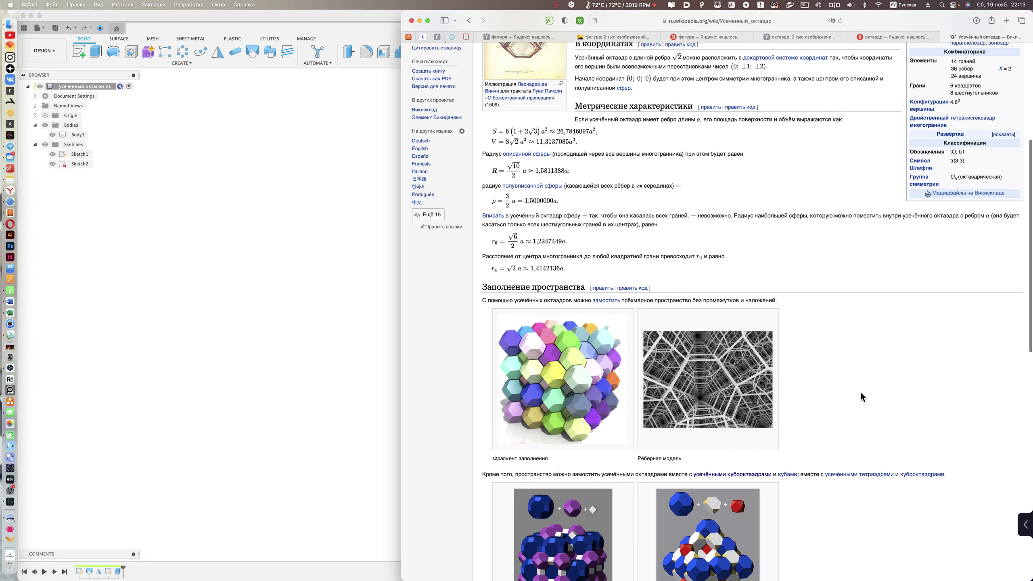
pyautogui.scroll(-4, 860, 391)
pyautogui.scroll(-2, 859, 393)
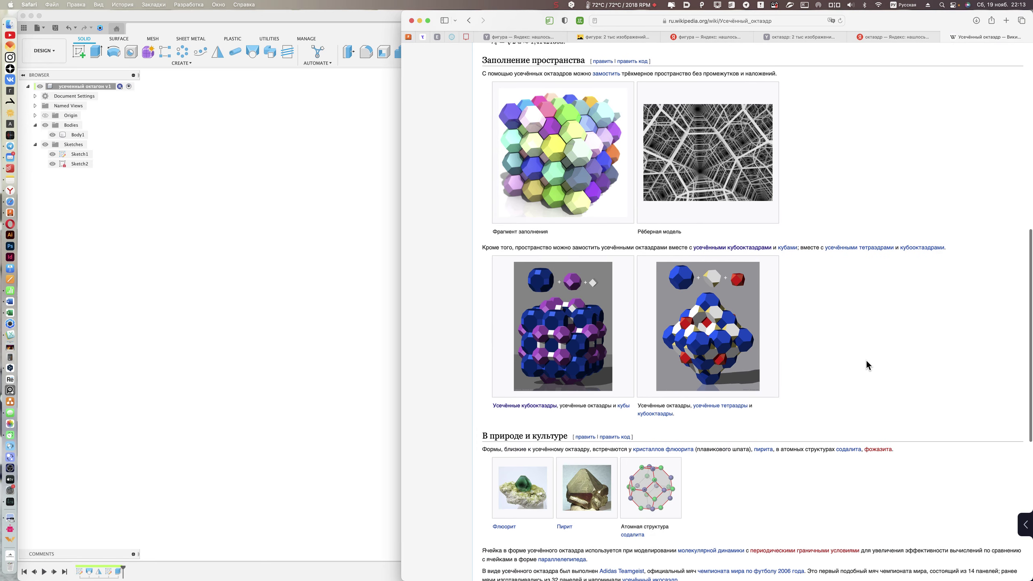
pyautogui.scroll(-4, 868, 350)
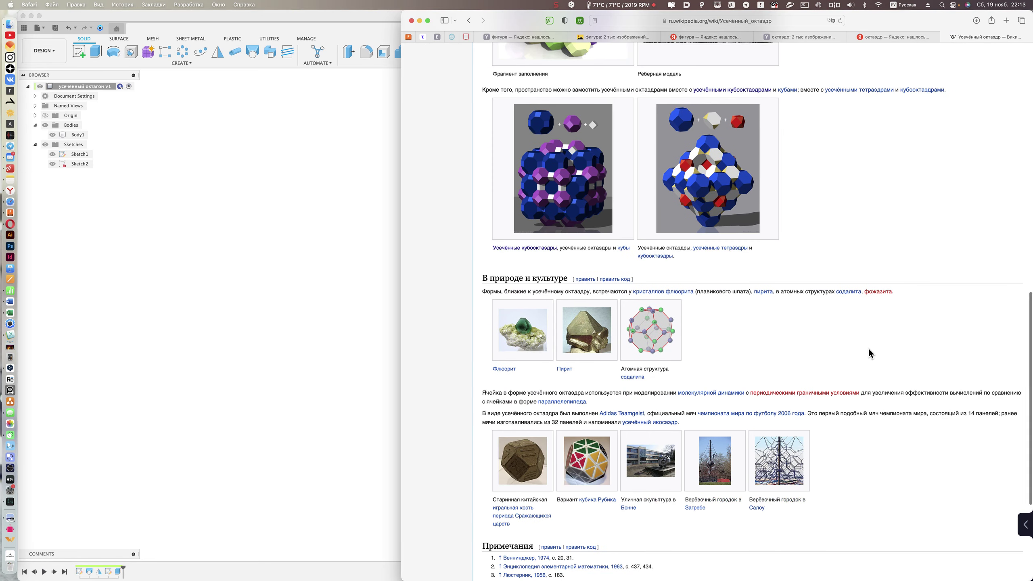
pyautogui.scroll(6, 868, 349)
pyautogui.scroll(9, 868, 350)
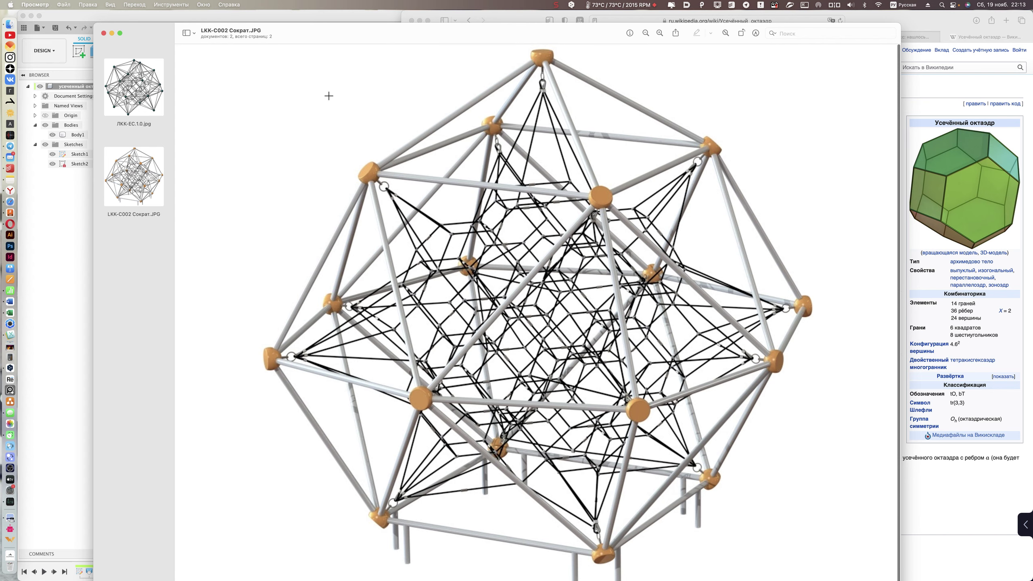
pyautogui.press('super+w')
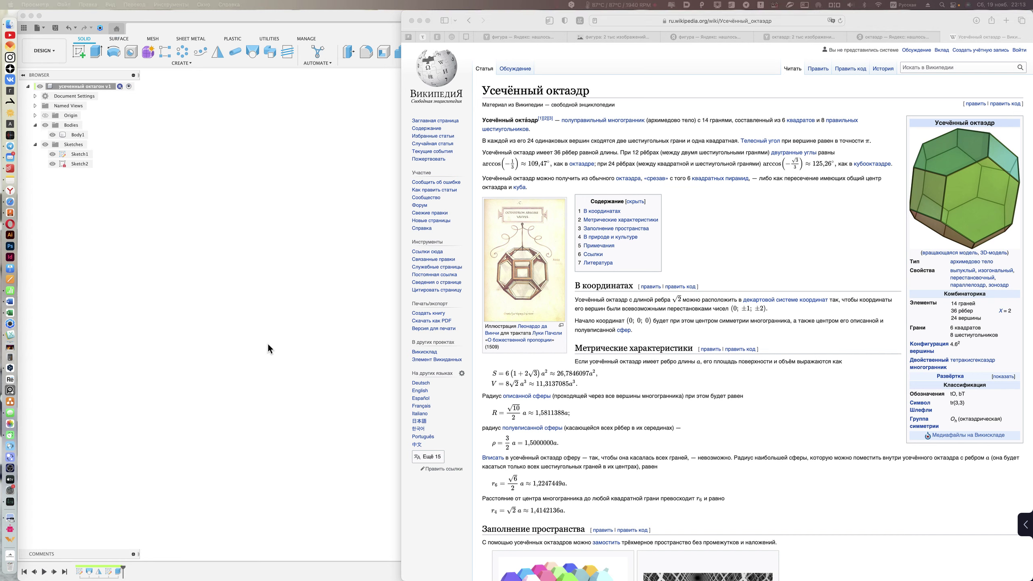
# - Switch from Safari's article back to the Fusion 360 truncated octahedron design
pyautogui.click(765, 232)
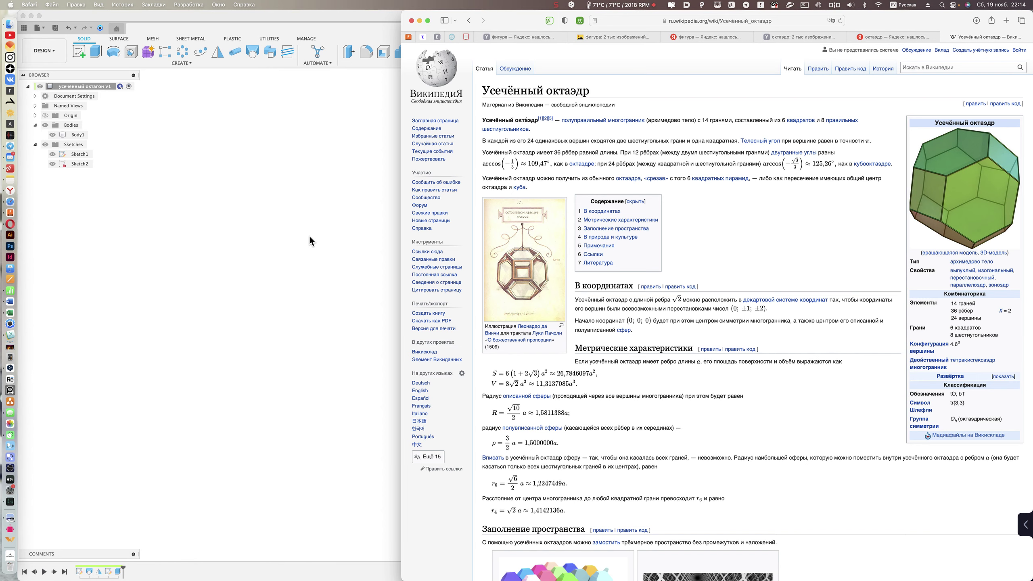
pyautogui.click(330, 229)
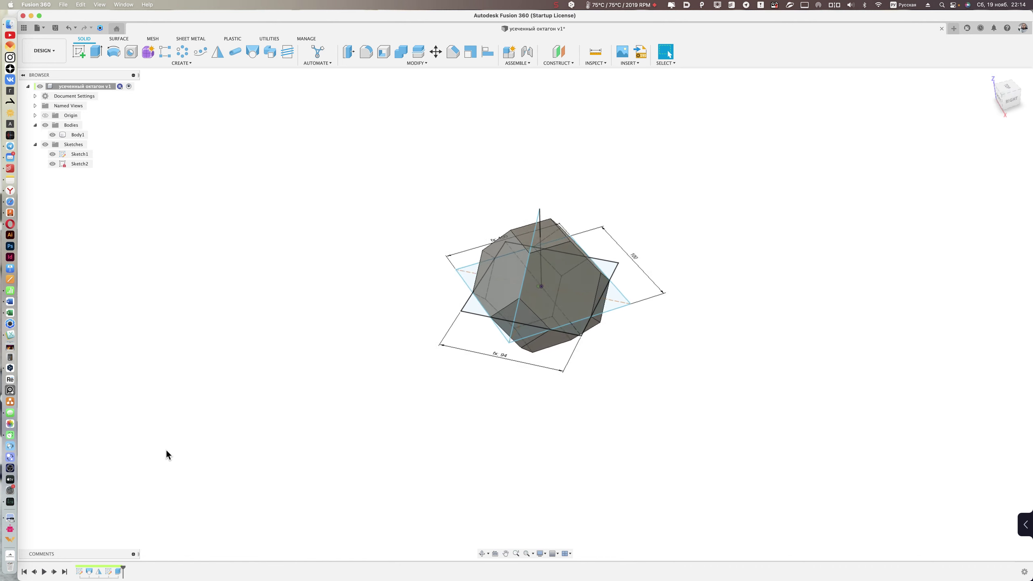
# - Step the timeline back three features to Sketch1's 100 × 100 square and orbit it
pyautogui.click(36, 572)
pyautogui.click(36, 572)
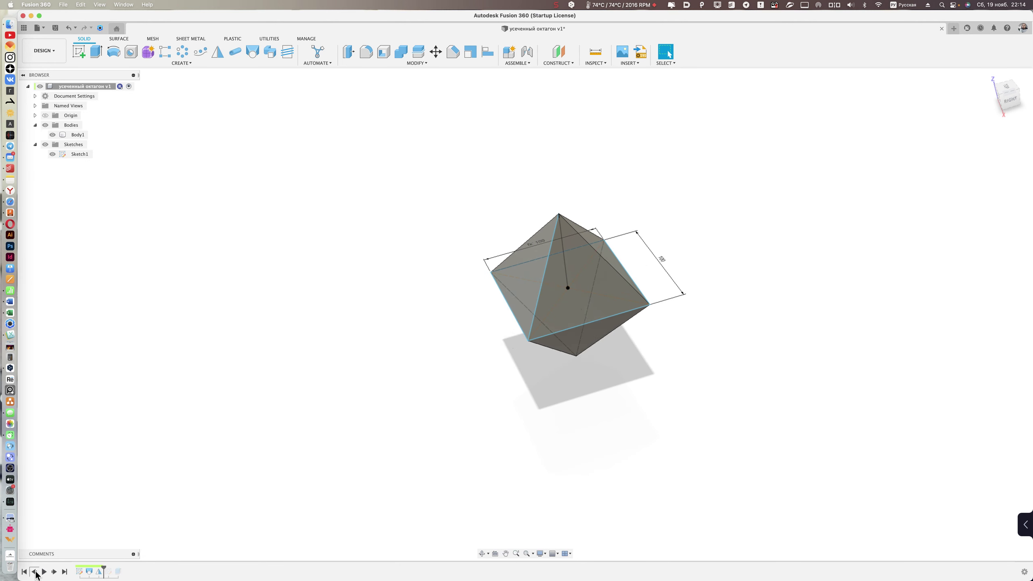
pyautogui.click(36, 572)
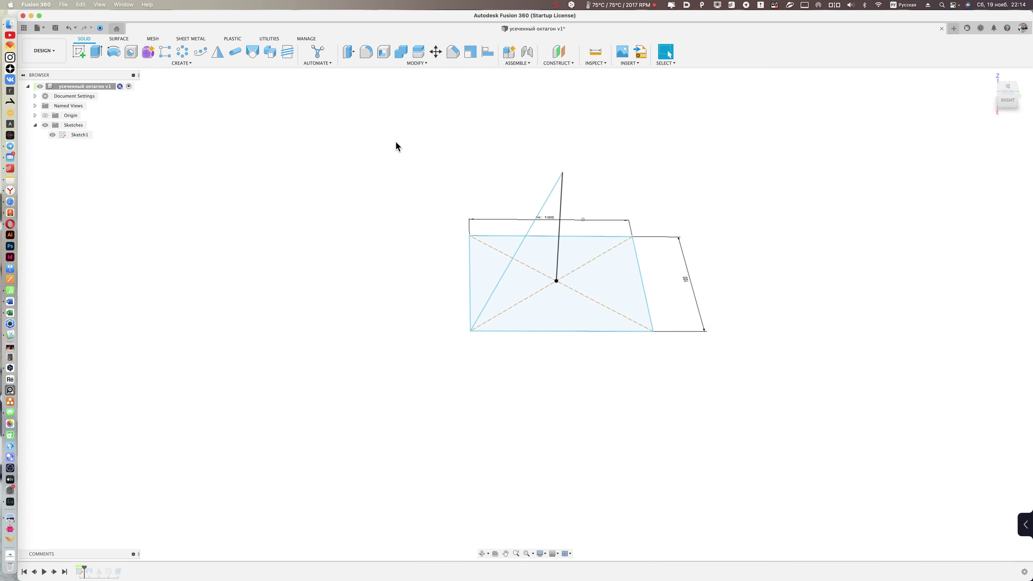
pyautogui.moveTo(395, 147)
pyautogui.keyDown('shift'); pyautogui.mouseDown(button='middle')
pyautogui.moveTo(407, 179)
pyautogui.moveTo(422, 173)
pyautogui.mouseUp(button='middle'); pyautogui.keyUp('shift')
pyautogui.keyDown('shift'); pyautogui.moveTo(240, 129); pyautogui.dragTo(364, 474, button='middle'); pyautogui.keyUp('shift')
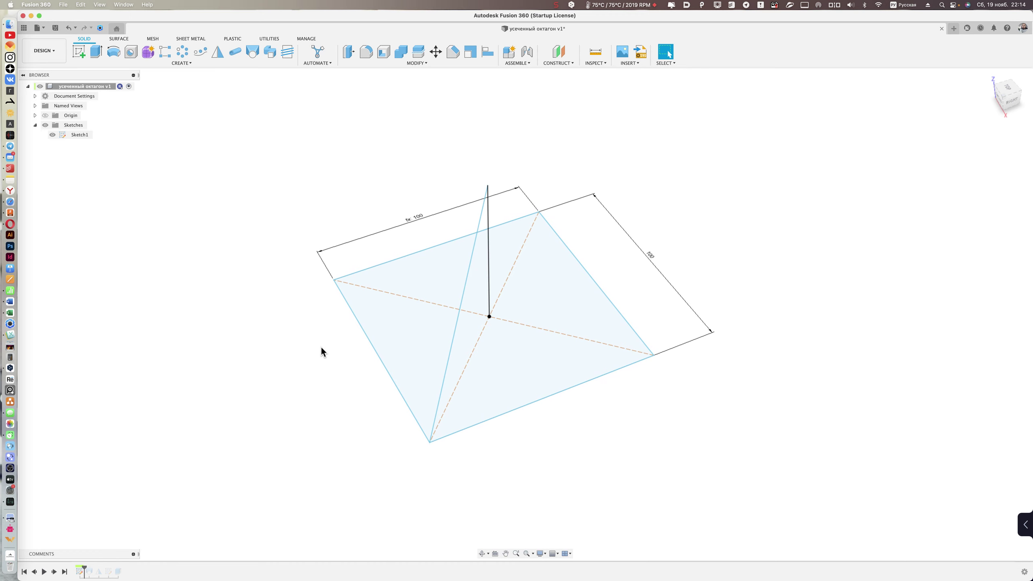
pyautogui.moveTo(321, 345)
pyautogui.keyDown('shift'); pyautogui.mouseDown(button='middle')
pyautogui.moveTo(489, 427)
pyautogui.moveTo(565, 415)
pyautogui.moveTo(170, 521)
pyautogui.moveTo(96, 554)
pyautogui.moveTo(212, 341)
pyautogui.moveTo(293, 221)
pyautogui.moveTo(305, 250)
pyautogui.mouseUp(button='middle'); pyautogui.keyUp('shift')
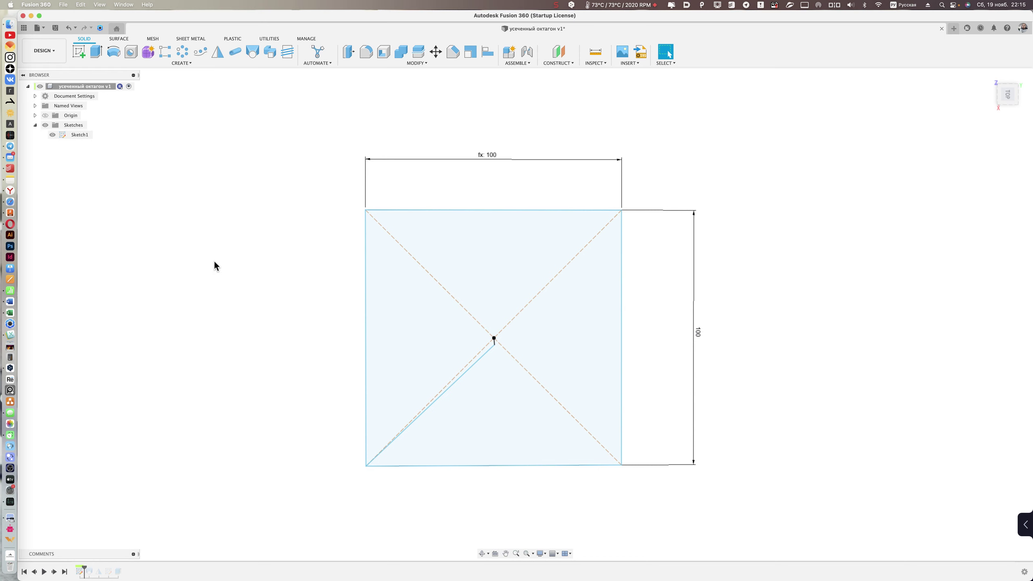
# - In Sketch1, delete the vertical 100 dimension and make the square's sides equal
pyautogui.keyDown('shift'); pyautogui.moveTo(214, 265); pyautogui.dragTo(192, 484, button='middle'); pyautogui.keyUp('shift')
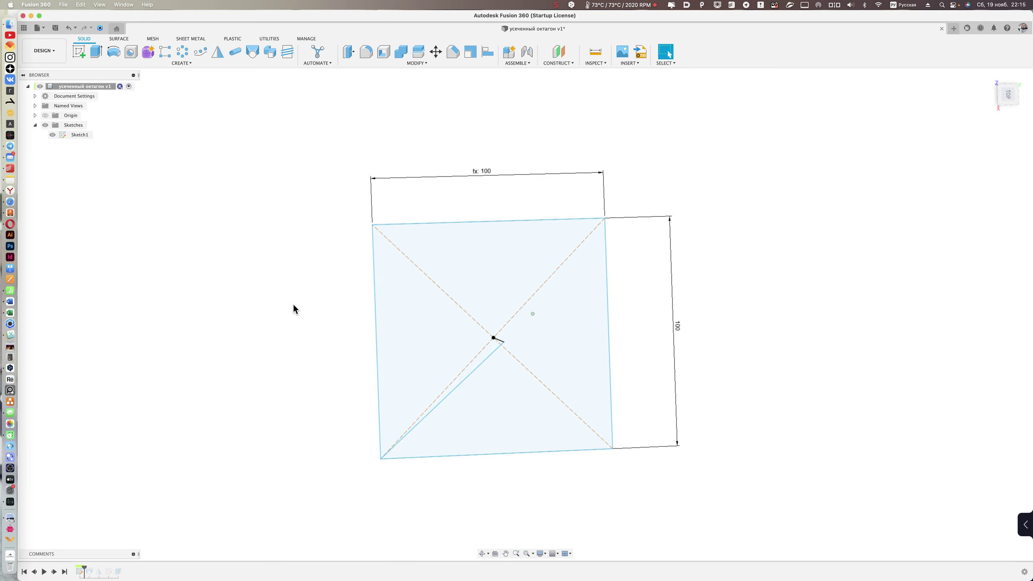
pyautogui.doubleClick(80, 572)
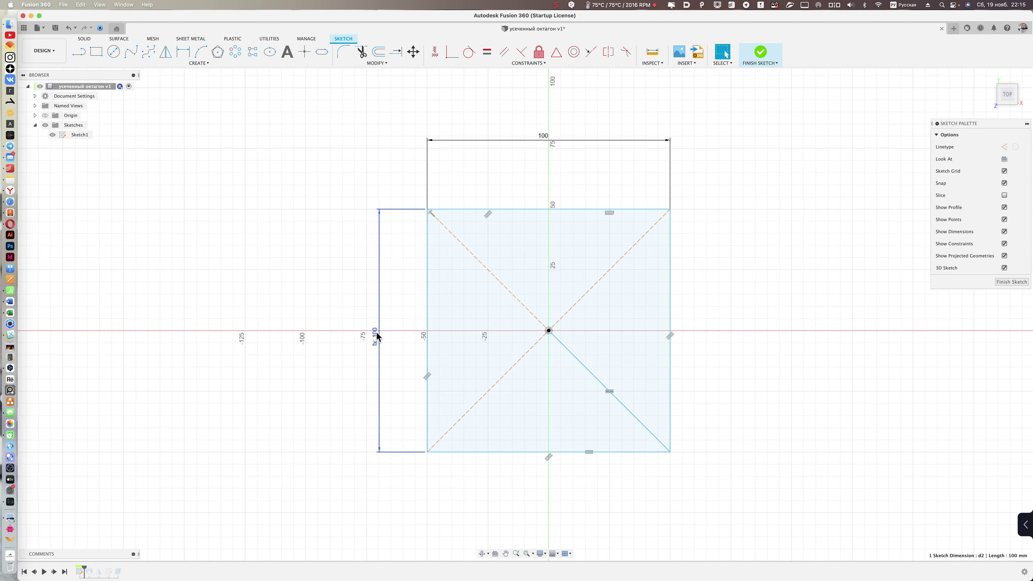
pyautogui.click(376, 336)
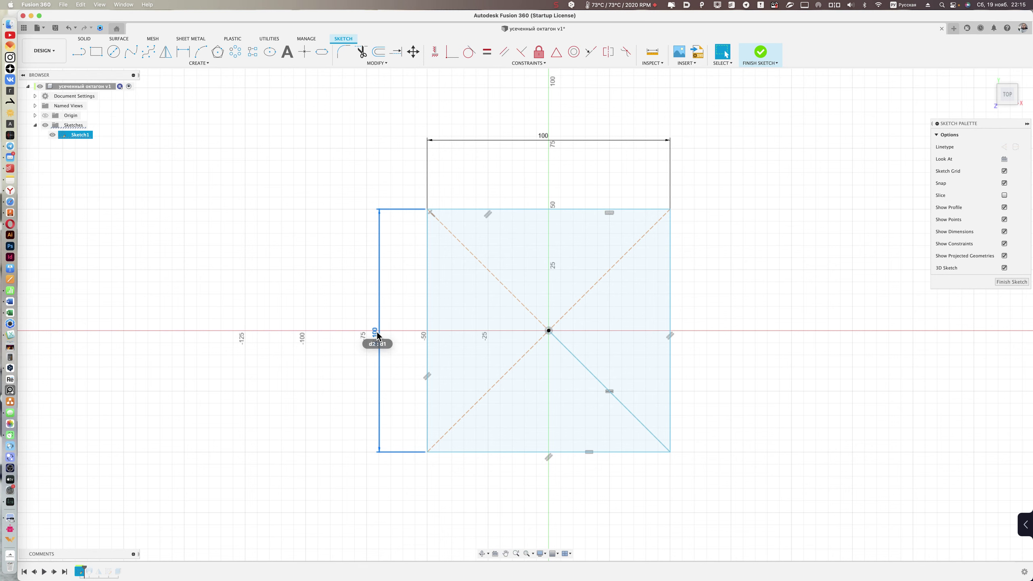
pyautogui.press('Delete')
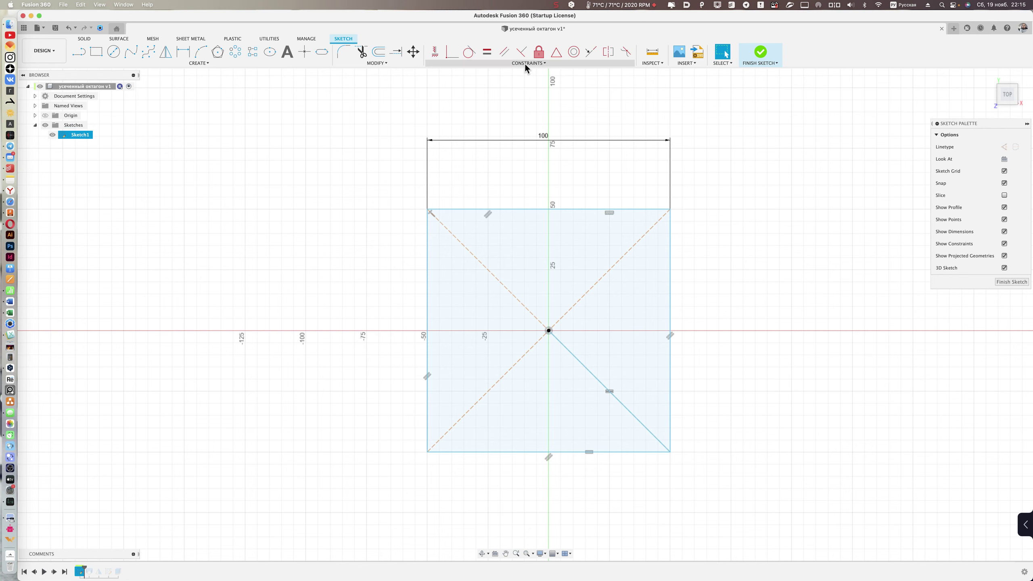
pyautogui.click(486, 51)
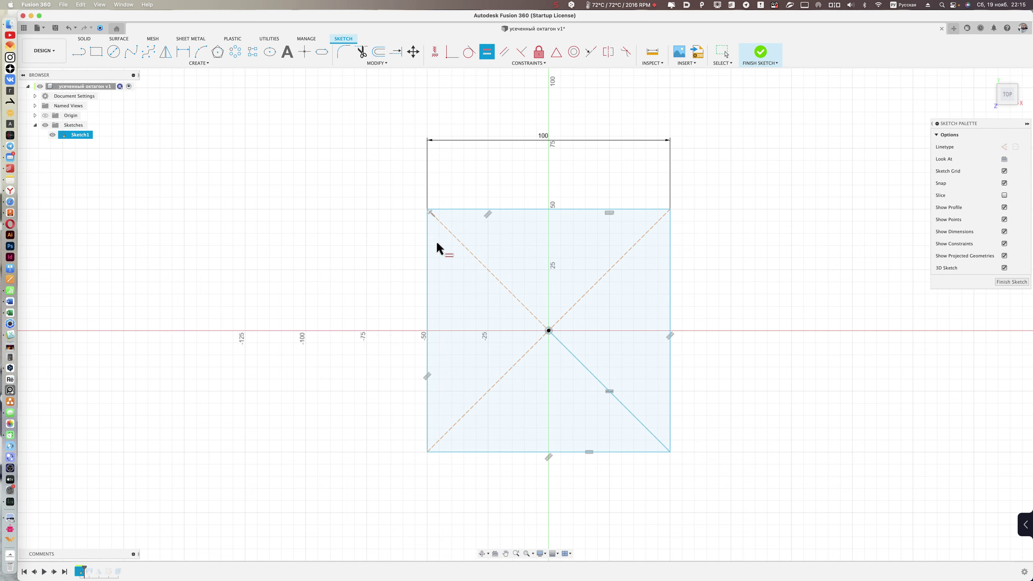
pyautogui.click(427, 248)
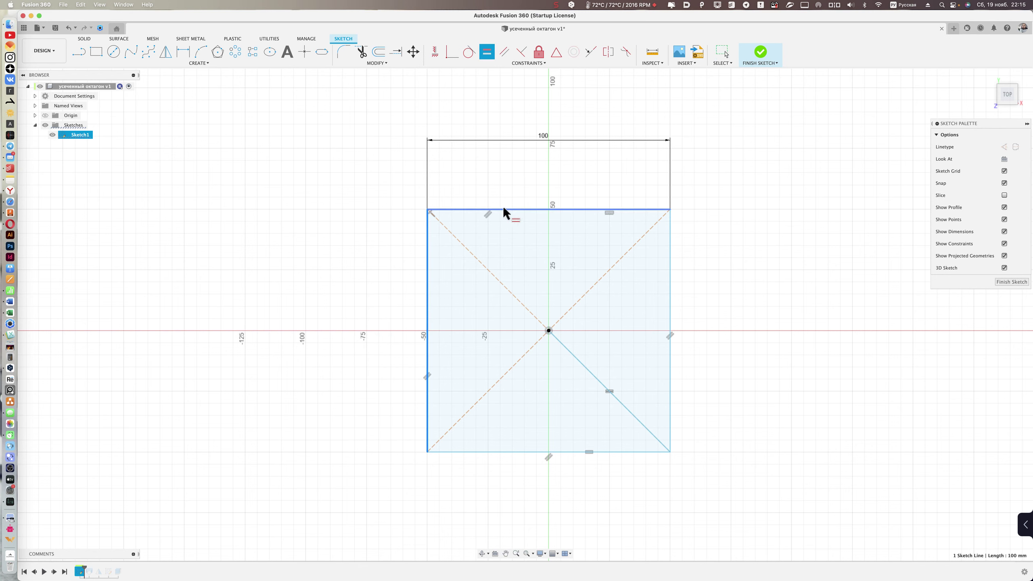
pyautogui.click(463, 183)
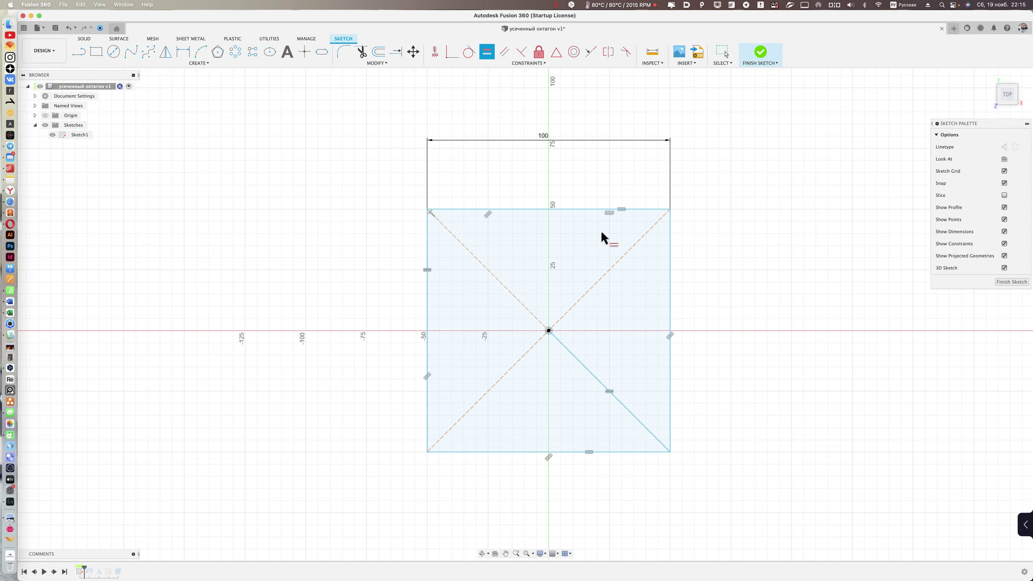
pyautogui.click(670, 298)
pyautogui.click(612, 448)
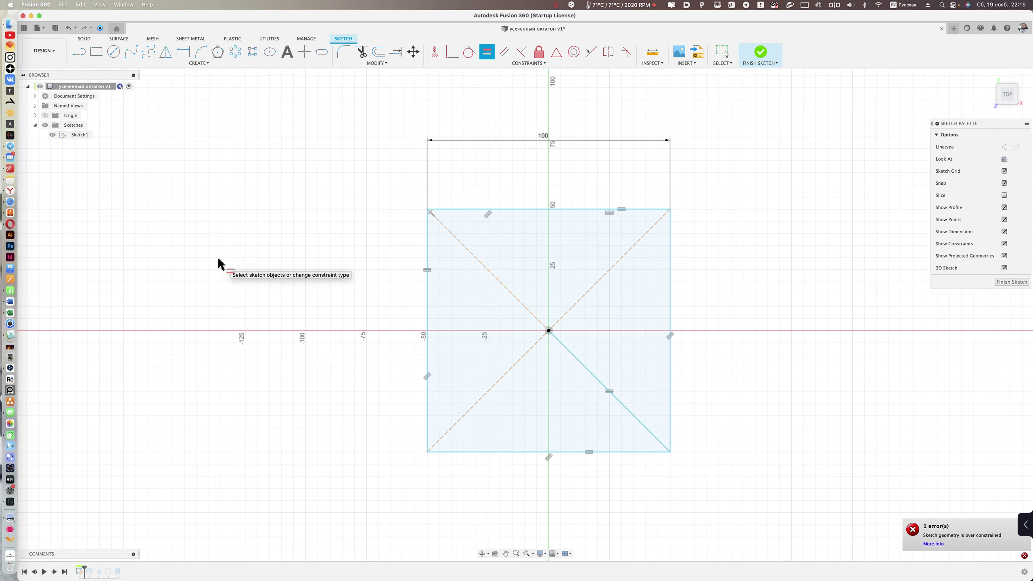
pyautogui.press('Escape')
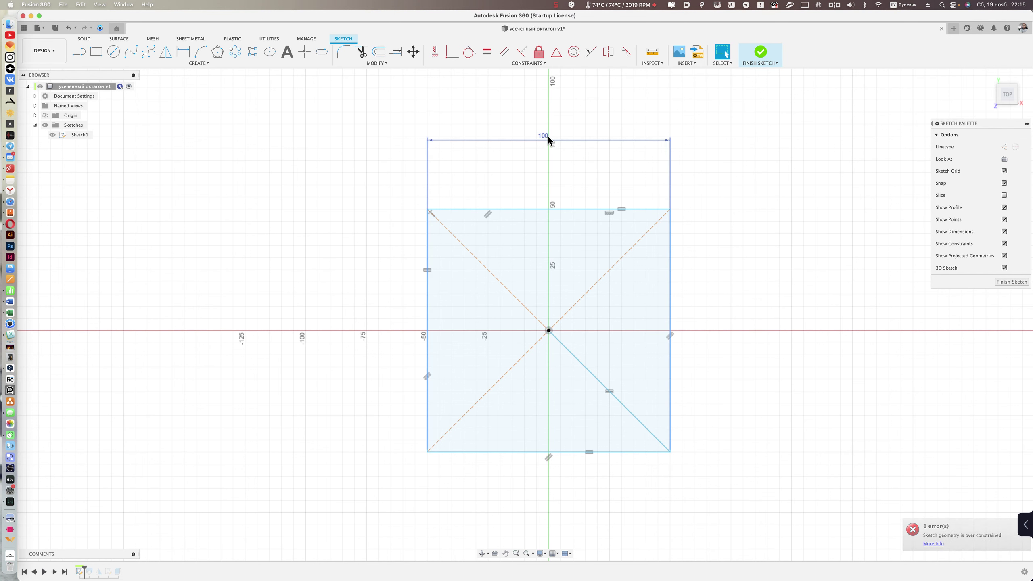
# - Check the remaining 100 dimension and finish Sketch1
pyautogui.click(546, 139)
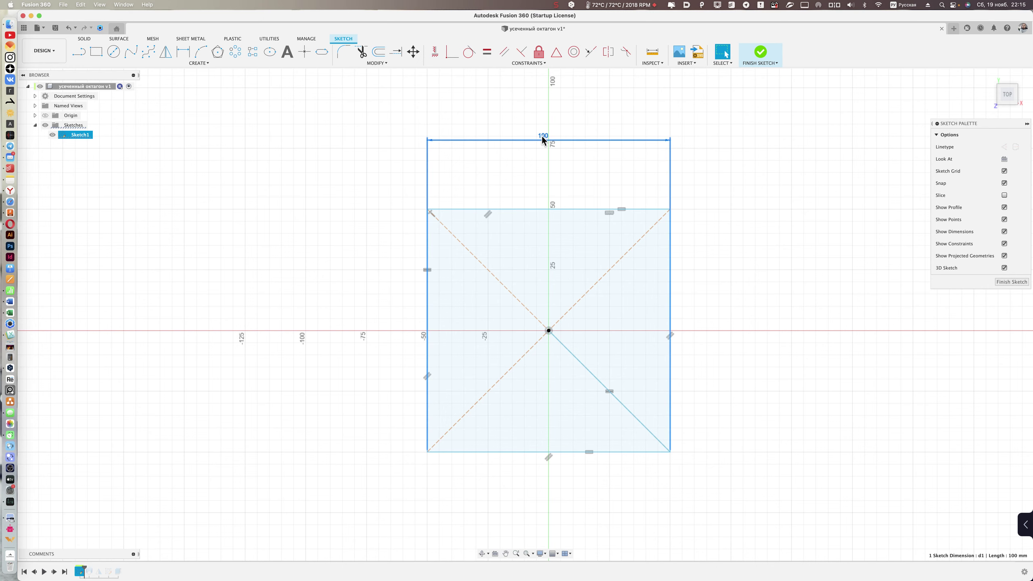
pyautogui.click(306, 249)
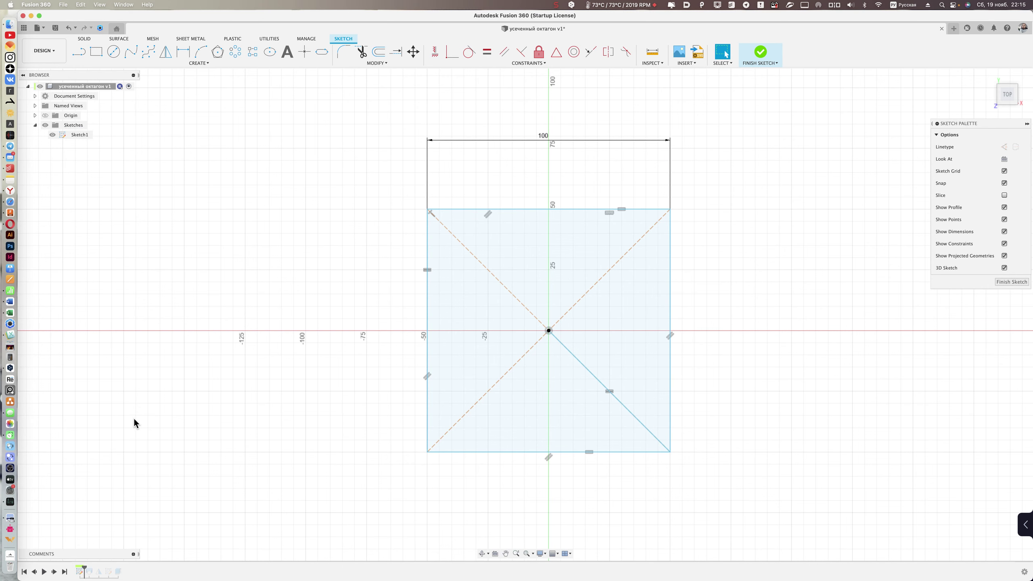
pyautogui.keyDown('shift'); pyautogui.moveTo(712, 98); pyautogui.dragTo(524, 107, button='middle'); pyautogui.keyUp('shift')
pyautogui.press('Return')
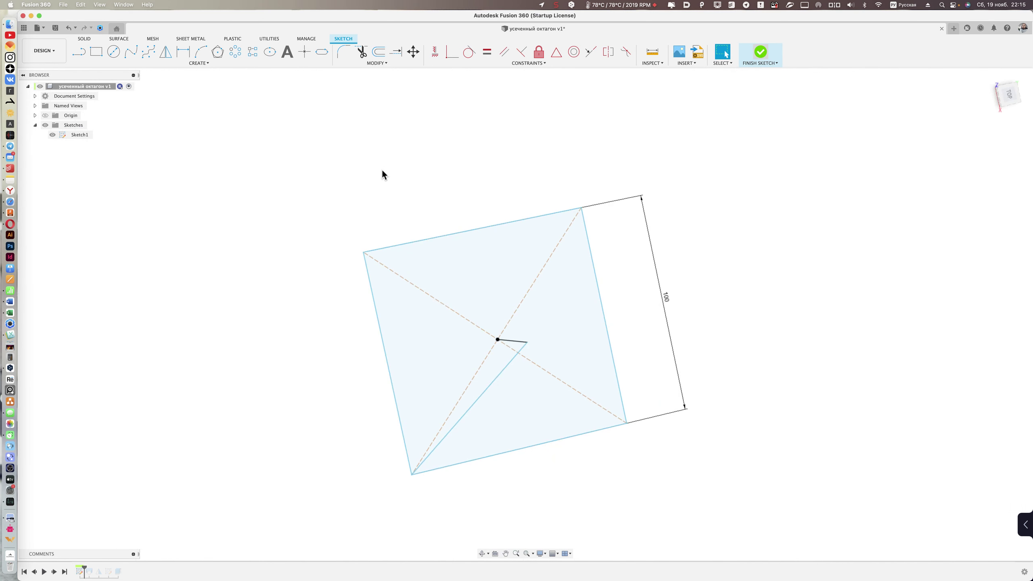
# - Switch over to Safari's 'Усечённый октаэдр' Wikipedia article
pyautogui.keyDown('shift'); pyautogui.scroll(5, 385, 183); pyautogui.keyUp('shift')
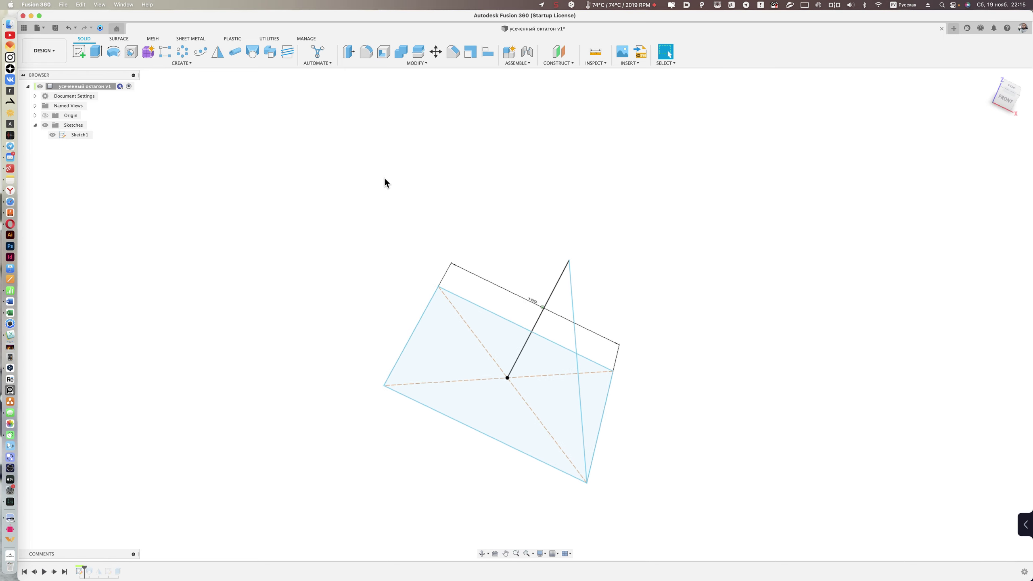
pyautogui.keyDown('shift'); pyautogui.scroll(8, 386, 183); pyautogui.keyUp('shift')
pyautogui.keyDown('shift'); pyautogui.scroll(2, 385, 183); pyautogui.keyUp('shift')
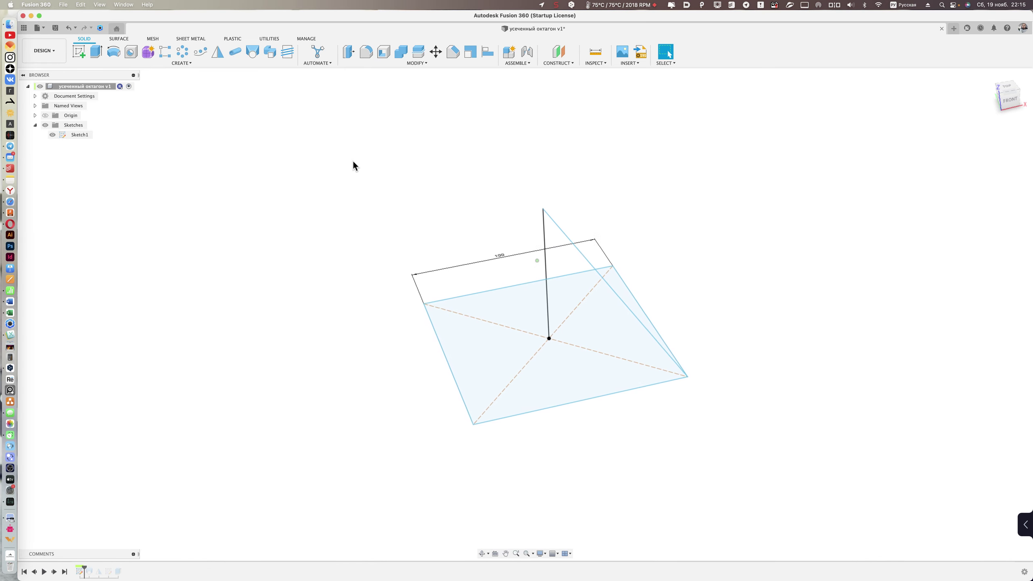
pyautogui.click(10, 202)
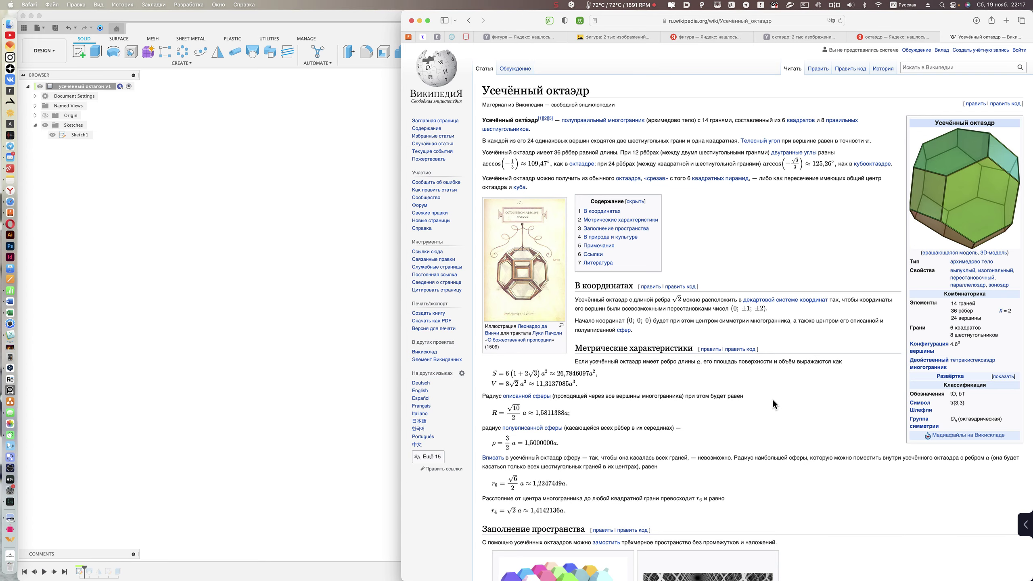
# - Scroll the 'Усечённый октаэдр' article's metric formulas, then return to Fusion 360
pyautogui.scroll(-5, 775, 400)
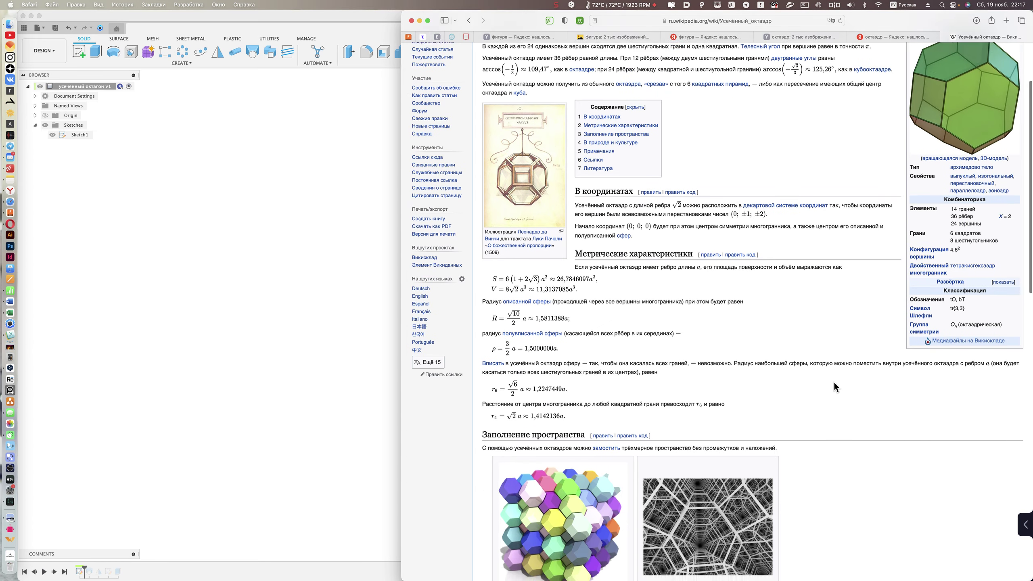
pyautogui.scroll(-1, 833, 383)
pyautogui.scroll(6, 832, 382)
pyautogui.scroll(-7, 832, 383)
pyautogui.scroll(10, 833, 382)
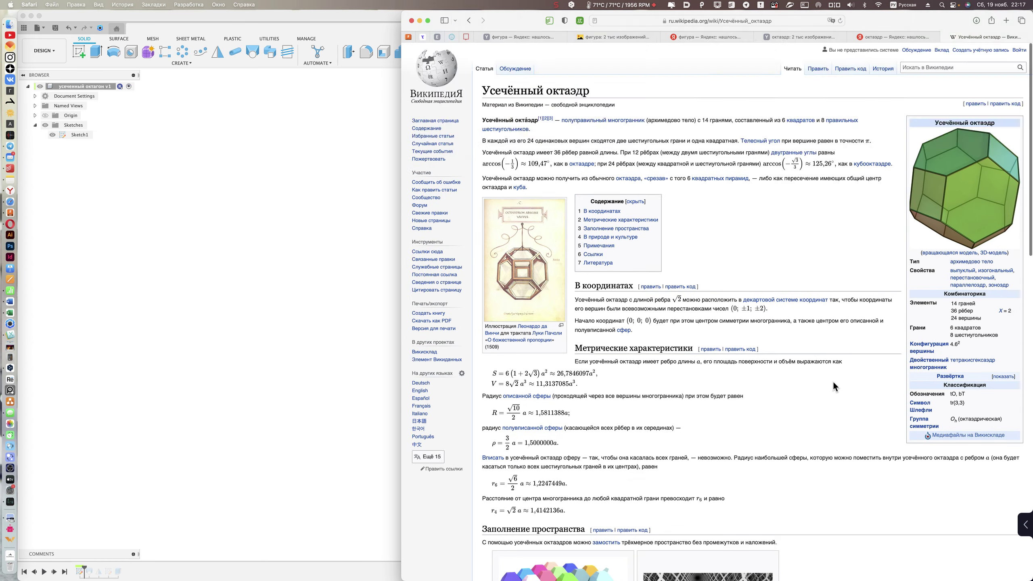
pyautogui.click(216, 344)
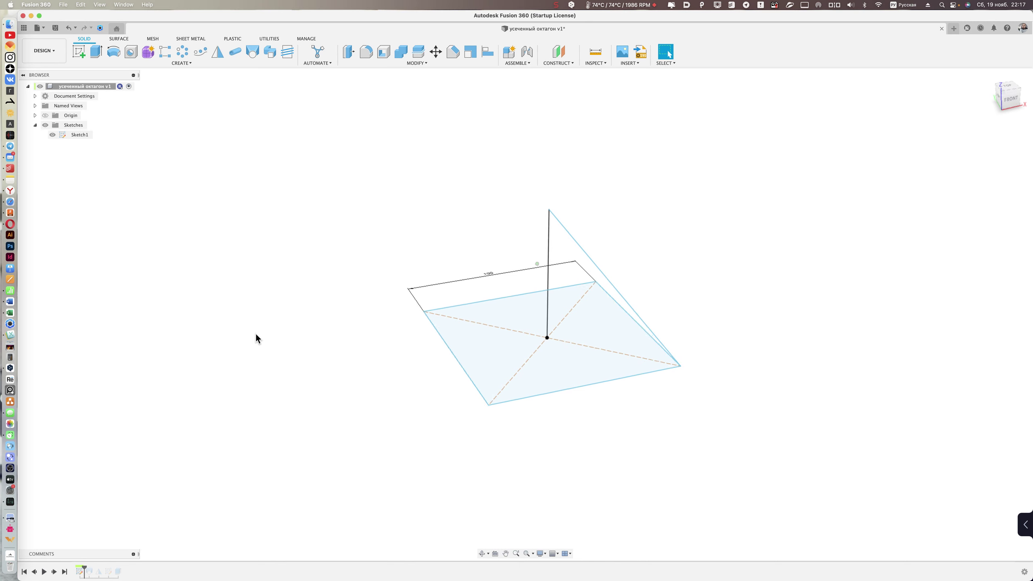
# - Reopen Sketch1 and orbit to view the square base and vertical apex line
pyautogui.keyDown('shift'); pyautogui.moveTo(252, 340); pyautogui.dragTo(330, 230, button='middle'); pyautogui.keyUp('shift')
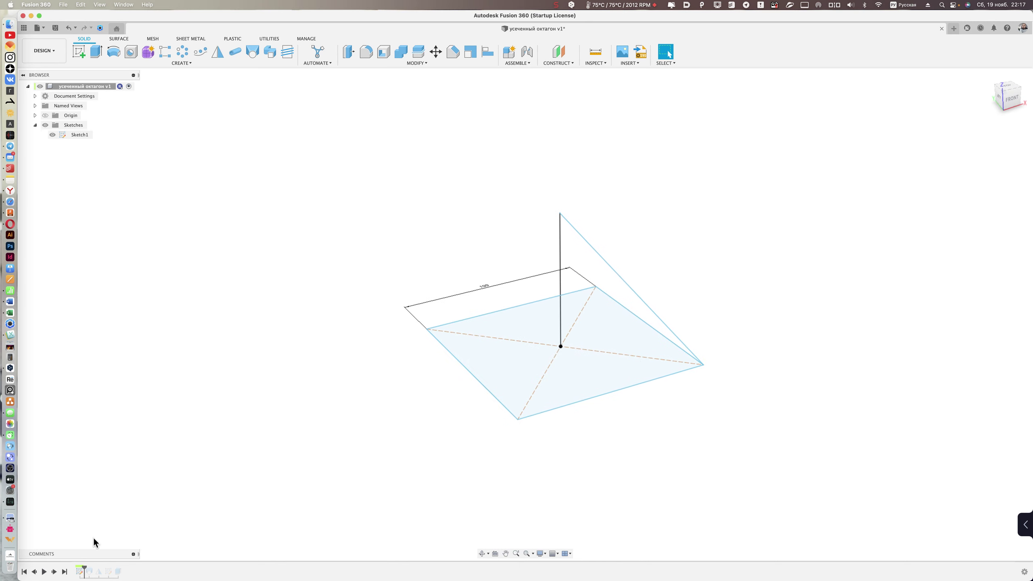
pyautogui.click(80, 570)
pyautogui.click(397, 382)
pyautogui.doubleClick(80, 571)
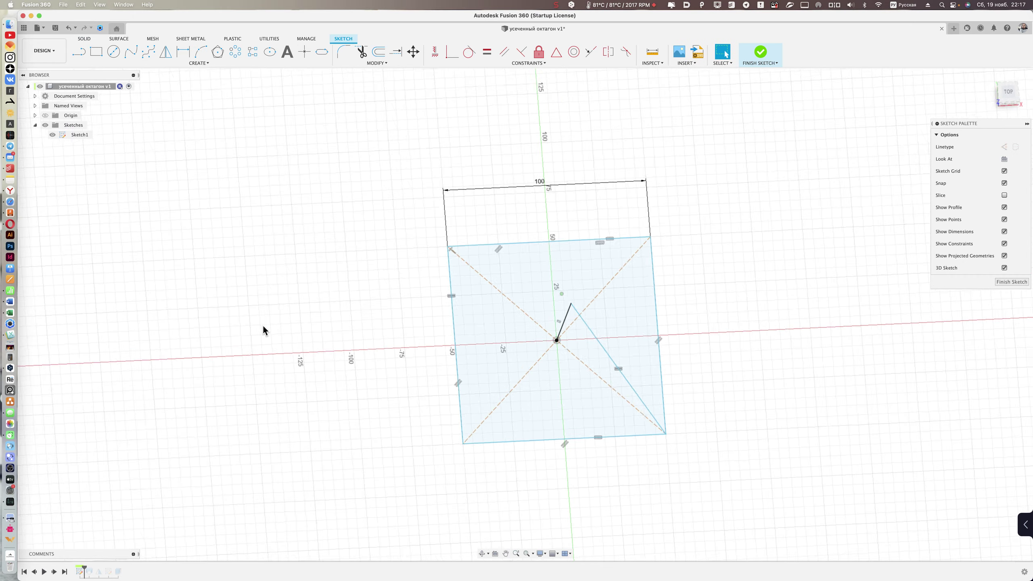
pyautogui.keyDown('shift'); pyautogui.scroll(-10, 263, 325); pyautogui.keyUp('shift')
pyautogui.keyDown('shift'); pyautogui.scroll(-3, 122, 525); pyautogui.keyUp('shift')
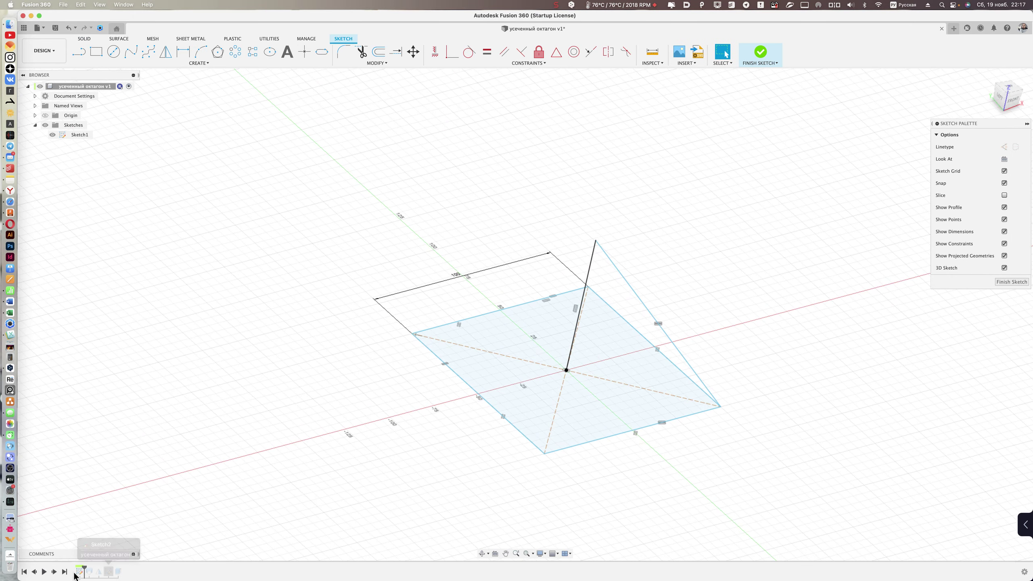
pyautogui.moveTo(119, 547)
pyautogui.keyDown('shift'); pyautogui.mouseDown(button='middle')
pyautogui.moveTo(265, 408)
pyautogui.moveTo(295, 417)
pyautogui.moveTo(569, 295)
pyautogui.mouseUp(button='middle'); pyautogui.keyUp('shift')
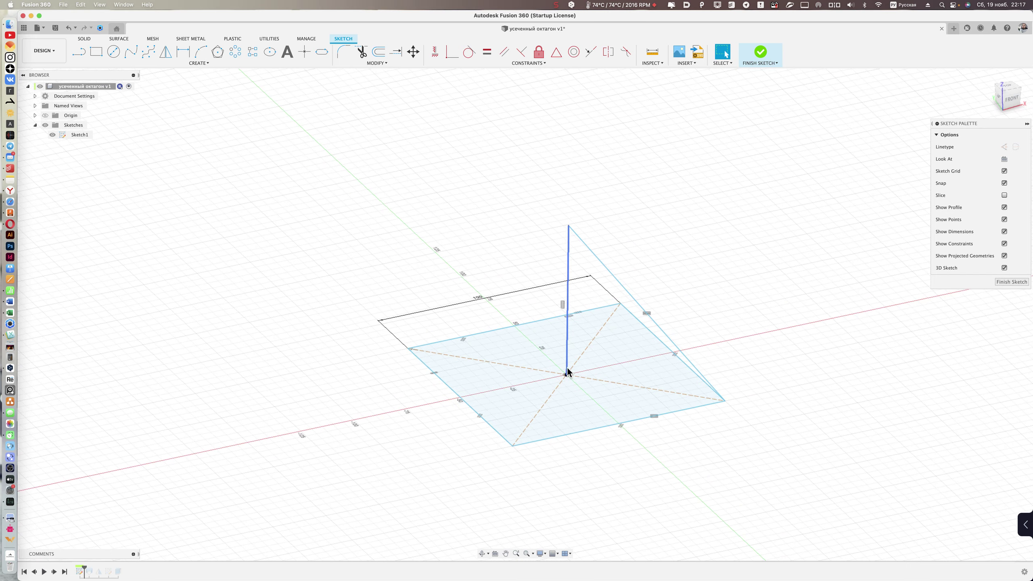
pyautogui.keyDown('shift'); pyautogui.moveTo(568, 375); pyautogui.dragTo(578, 365, button='middle'); pyautogui.keyUp('shift')
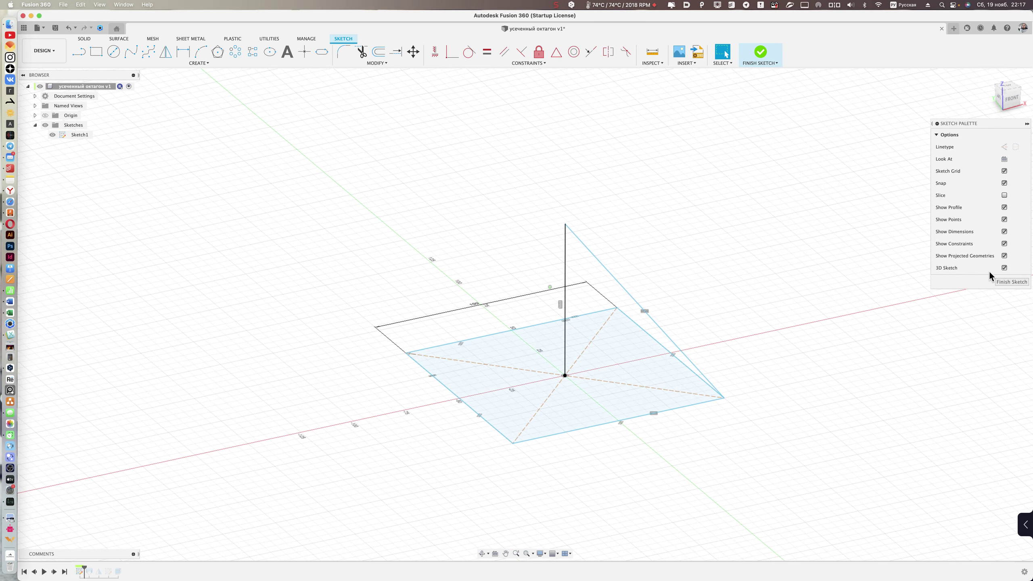
pyautogui.keyDown('shift'); pyautogui.moveTo(652, 302); pyautogui.dragTo(596, 364, button='middle'); pyautogui.keyUp('shift')
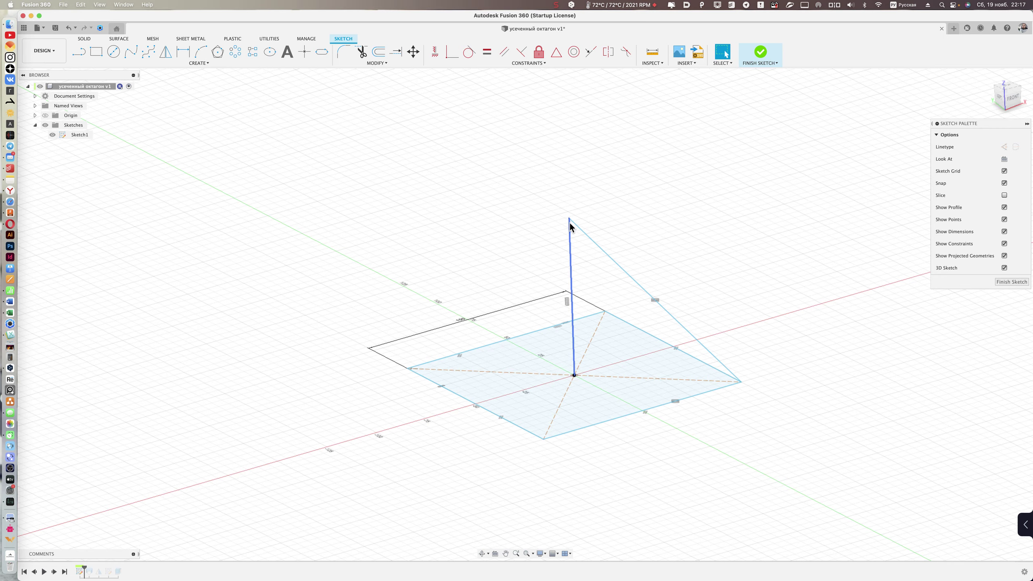
pyautogui.keyDown('shift'); pyautogui.moveTo(576, 224); pyautogui.dragTo(741, 380, button='middle'); pyautogui.keyUp('shift')
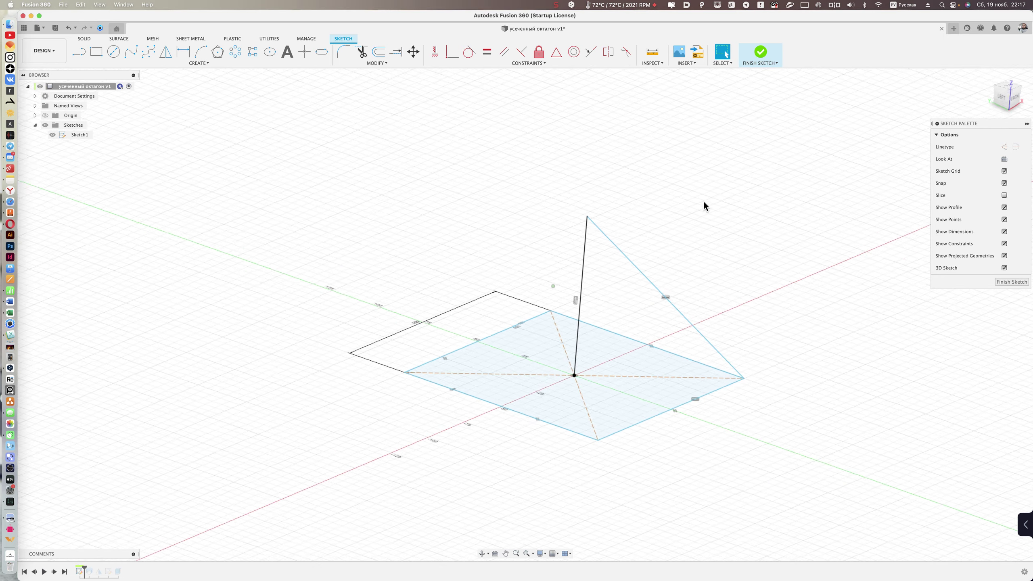
# - Draw a slanted line from a base corner to the apex line's top, checking several angles
pyautogui.click(741, 375)
pyautogui.keyDown('shift'); pyautogui.hscroll(-3, 741, 378); pyautogui.keyUp('shift')
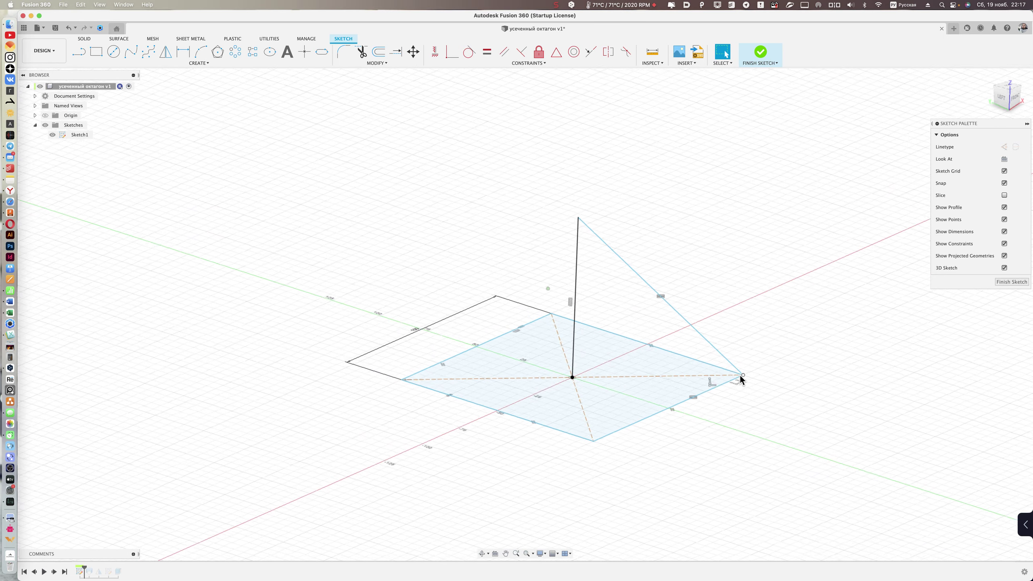
pyautogui.keyDown('shift'); pyautogui.hscroll(-3, 741, 378); pyautogui.keyUp('shift')
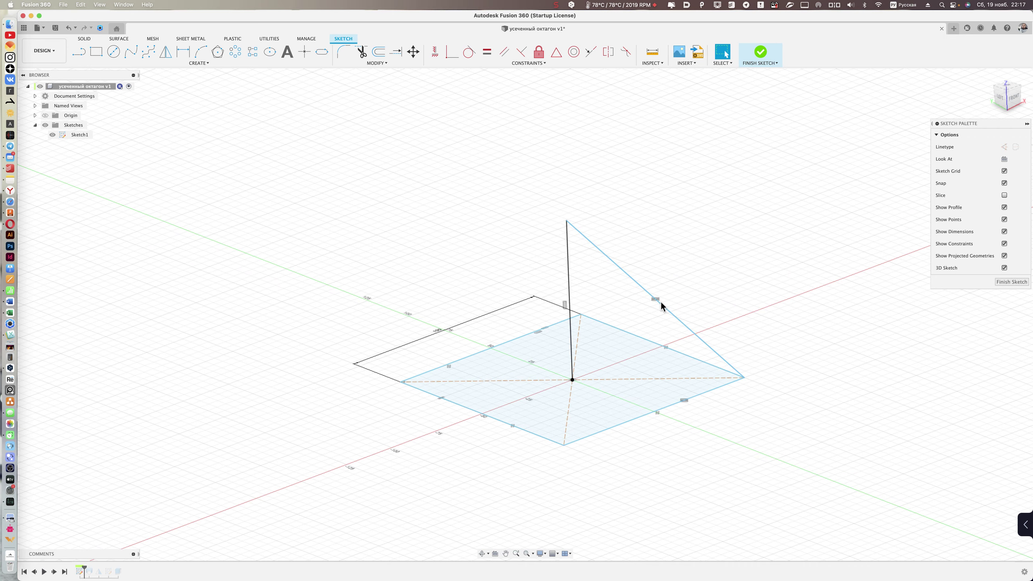
pyautogui.moveTo(664, 296)
pyautogui.keyDown('shift'); pyautogui.mouseDown(button='middle')
pyautogui.moveTo(681, 233)
pyautogui.moveTo(569, 268)
pyautogui.moveTo(714, 327)
pyautogui.moveTo(675, 326)
pyautogui.moveTo(735, 293)
pyautogui.moveTo(685, 432)
pyautogui.mouseUp(button='middle'); pyautogui.keyUp('shift')
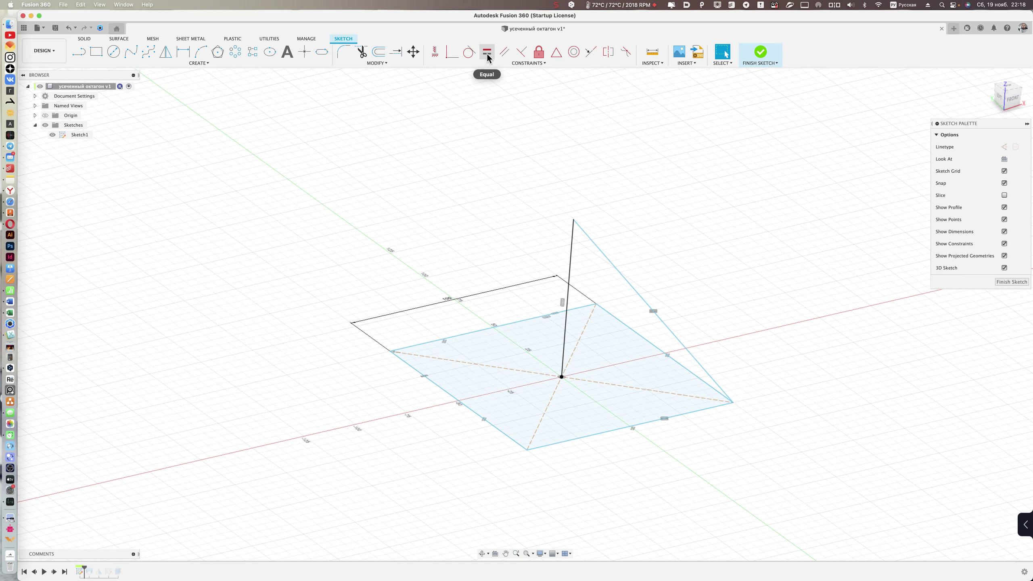
pyautogui.moveTo(661, 358)
pyautogui.keyDown('shift'); pyautogui.mouseDown(button='middle')
pyautogui.moveTo(624, 286)
pyautogui.moveTo(660, 335)
pyautogui.mouseUp(button='middle'); pyautogui.keyUp('shift')
pyautogui.keyDown('shift'); pyautogui.moveTo(715, 418); pyautogui.dragTo(673, 348, button='middle'); pyautogui.keyUp('shift')
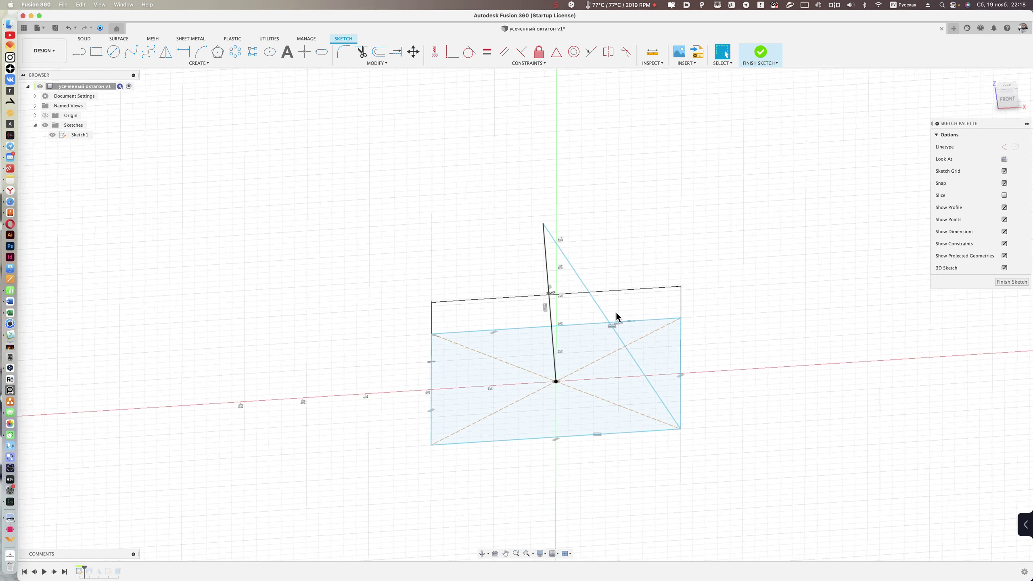
pyautogui.moveTo(735, 236)
pyautogui.keyDown('shift'); pyautogui.mouseDown(button='middle')
pyautogui.moveTo(749, 127)
pyautogui.moveTo(711, 176)
pyautogui.moveTo(571, 203)
pyautogui.moveTo(696, 166)
pyautogui.moveTo(708, 102)
pyautogui.mouseUp(button='middle'); pyautogui.keyUp('shift')
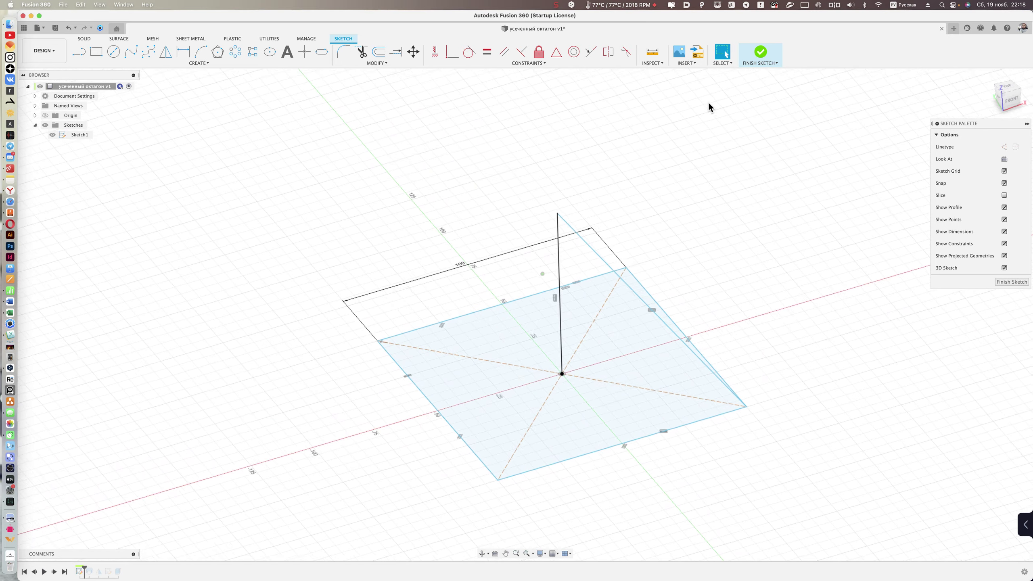
# - Finish Sketch1 and step forward to restore Body1 as a solid square pyramid
pyautogui.click(759, 53)
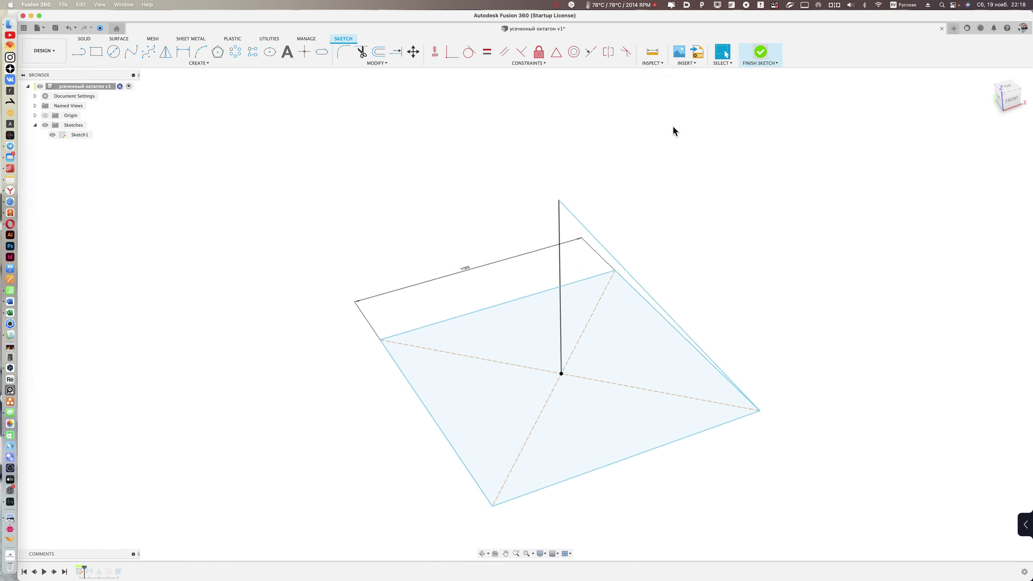
pyautogui.click(55, 572)
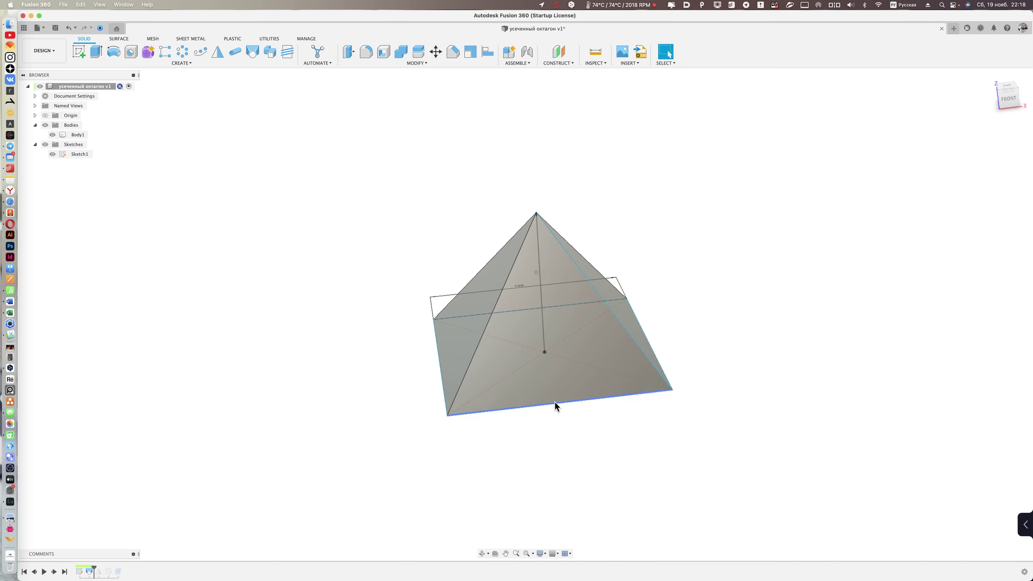
pyautogui.moveTo(544, 447)
pyautogui.keyDown('shift'); pyautogui.mouseDown(button='middle')
pyautogui.moveTo(533, 337)
pyautogui.moveTo(544, 196)
pyautogui.moveTo(537, 207)
pyautogui.moveTo(584, 175)
pyautogui.moveTo(523, 199)
pyautogui.moveTo(668, 233)
pyautogui.moveTo(367, 313)
pyautogui.mouseUp(button='middle'); pyautogui.keyUp('shift')
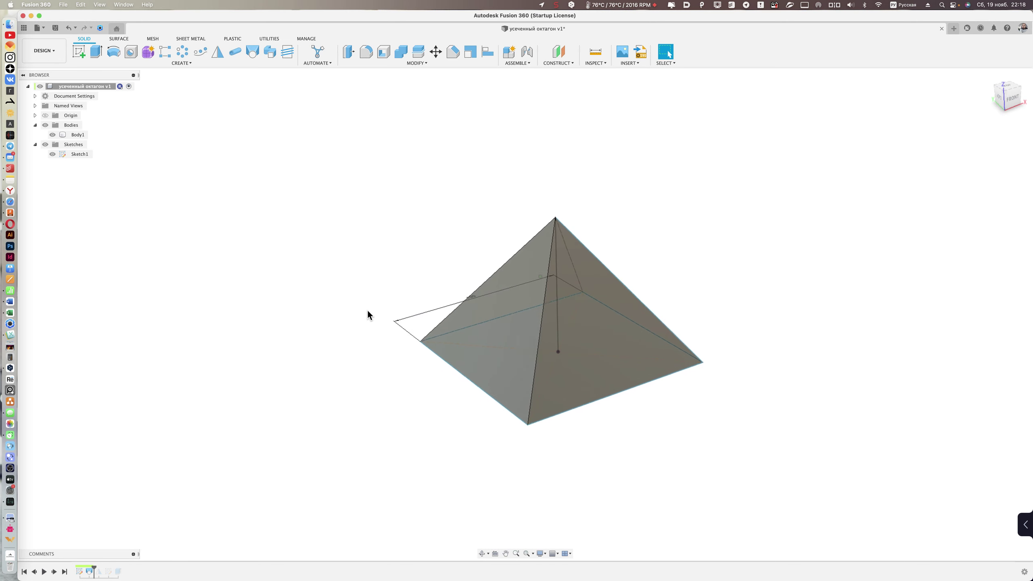
# - Step forward to the mirrored octahedron, inspect it, then advance to Sketch2's rotated square
pyautogui.click(55, 571)
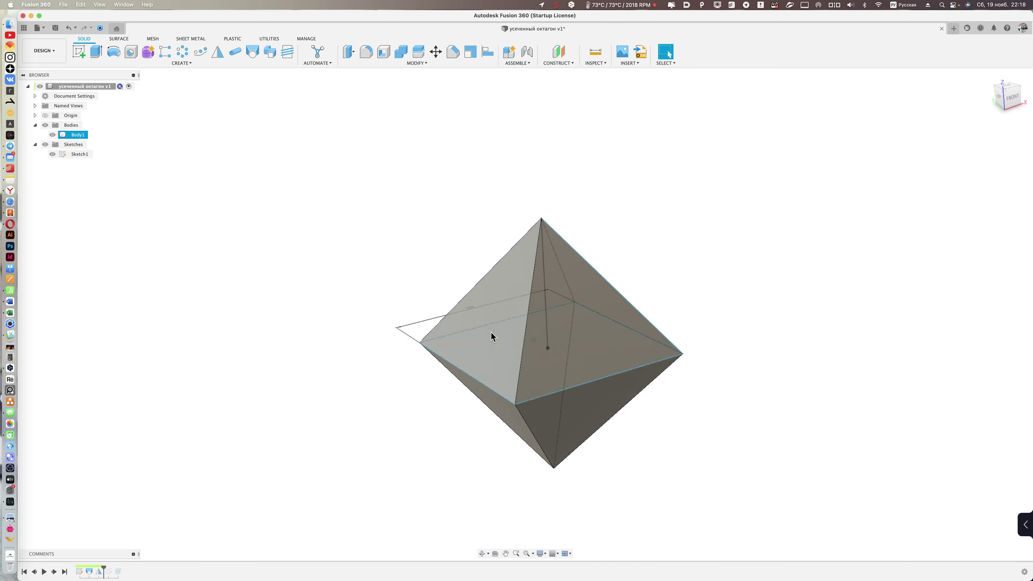
pyautogui.moveTo(497, 339)
pyautogui.keyDown('shift'); pyautogui.mouseDown(button='middle')
pyautogui.moveTo(484, 293)
pyautogui.moveTo(583, 421)
pyautogui.moveTo(477, 350)
pyautogui.moveTo(597, 339)
pyautogui.moveTo(707, 350)
pyautogui.moveTo(698, 335)
pyautogui.moveTo(663, 327)
pyautogui.mouseUp(button='middle'); pyautogui.keyUp('shift')
pyautogui.click(565, 343)
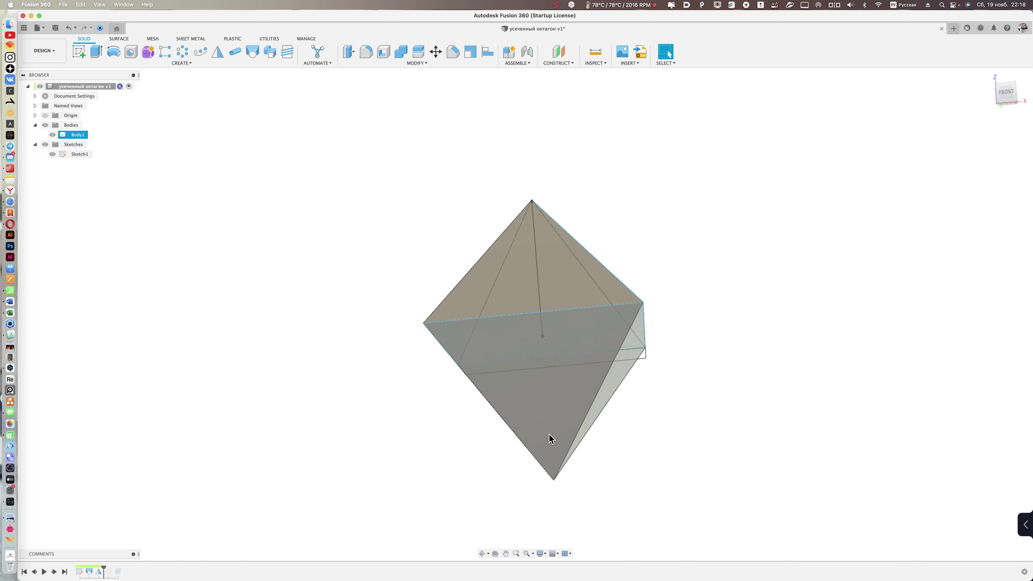
pyautogui.moveTo(549, 434)
pyautogui.keyDown('shift'); pyautogui.mouseDown(button='middle')
pyautogui.moveTo(411, 287)
pyautogui.moveTo(726, 344)
pyautogui.moveTo(370, 278)
pyautogui.moveTo(342, 290)
pyautogui.moveTo(350, 302)
pyautogui.moveTo(393, 272)
pyautogui.moveTo(424, 461)
pyautogui.moveTo(618, 450)
pyautogui.moveTo(707, 366)
pyautogui.moveTo(721, 261)
pyautogui.moveTo(730, 261)
pyautogui.moveTo(339, 291)
pyautogui.moveTo(263, 333)
pyautogui.moveTo(166, 443)
pyautogui.moveTo(453, 281)
pyautogui.moveTo(563, 251)
pyautogui.mouseUp(button='middle'); pyautogui.keyUp('shift')
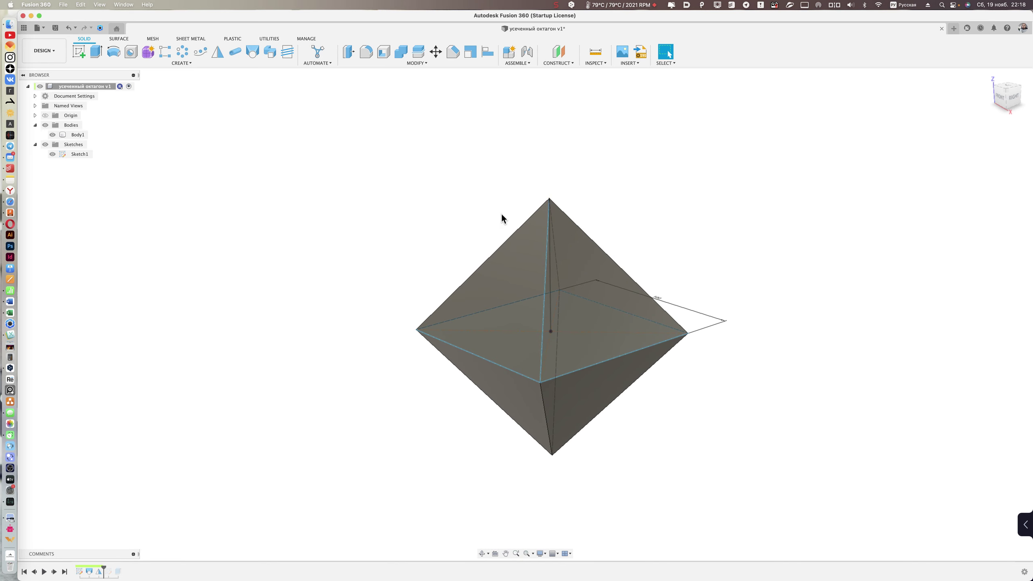
pyautogui.keyDown('shift'); pyautogui.moveTo(502, 218); pyautogui.dragTo(547, 231, button='middle'); pyautogui.keyUp('shift')
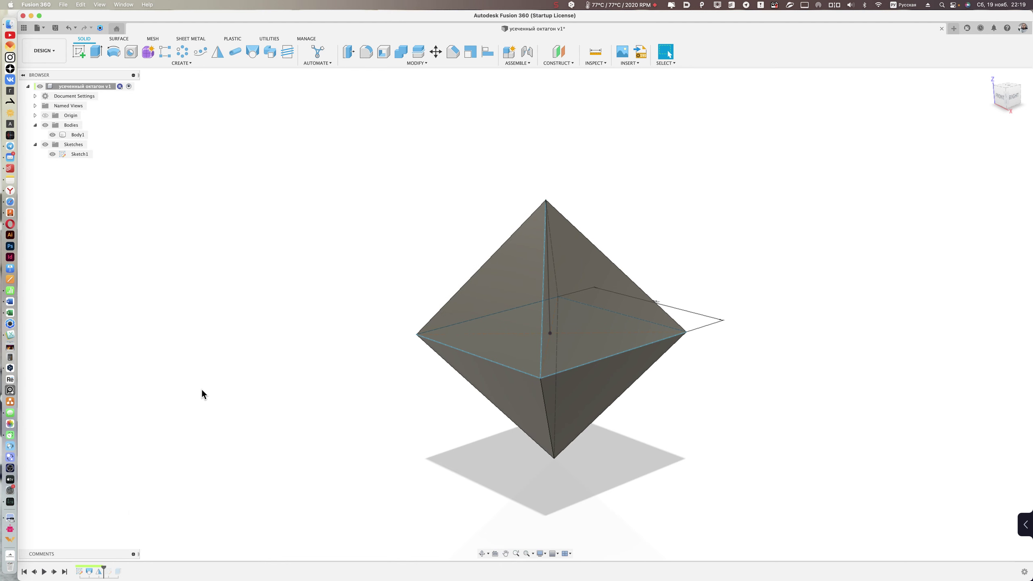
pyautogui.click(55, 572)
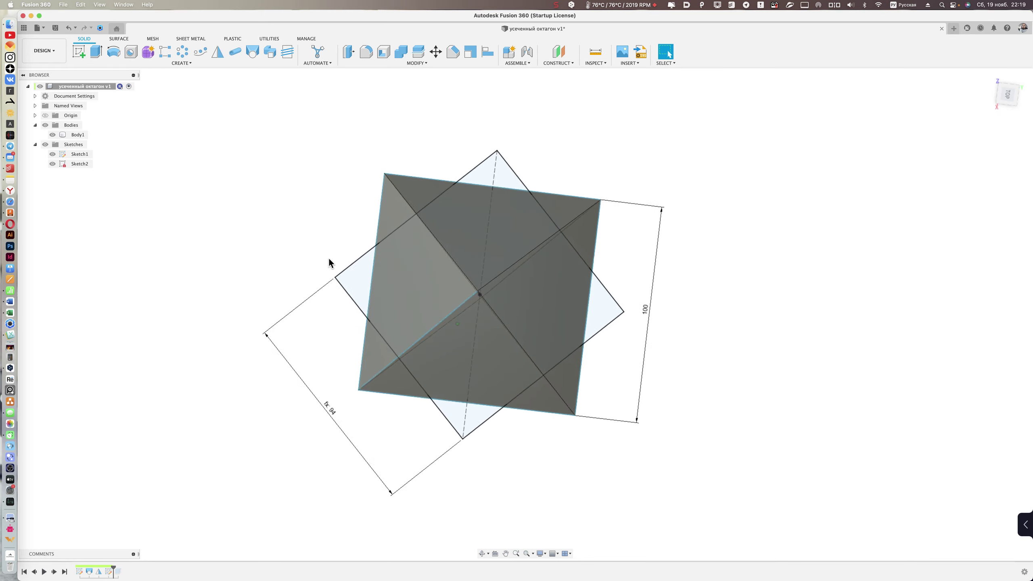
# - Replace the rotated square's fixed 94 dimension with the expression d1 / 1.06
pyautogui.click(567, 378)
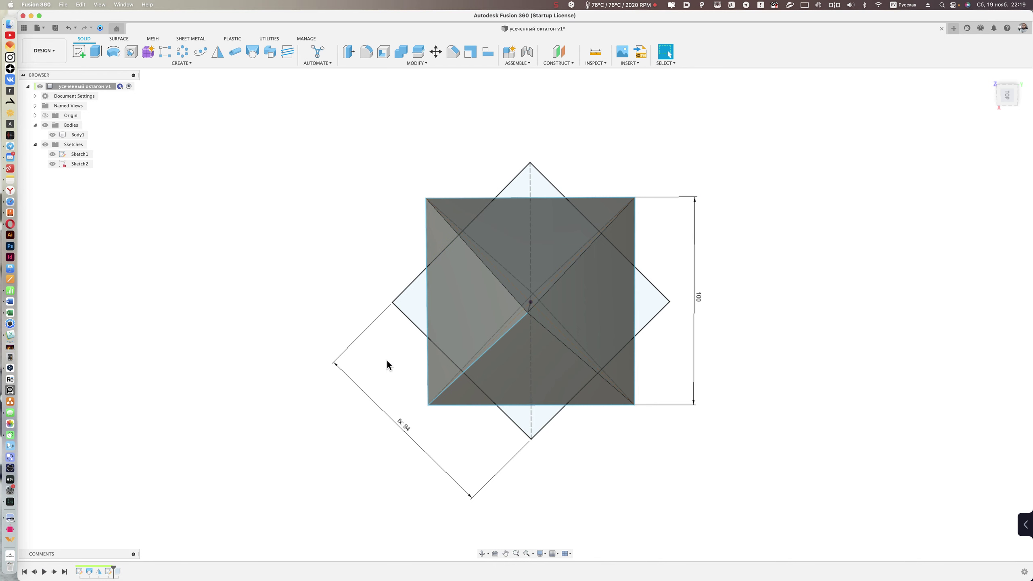
pyautogui.click(402, 427)
pyautogui.doubleClick(403, 429)
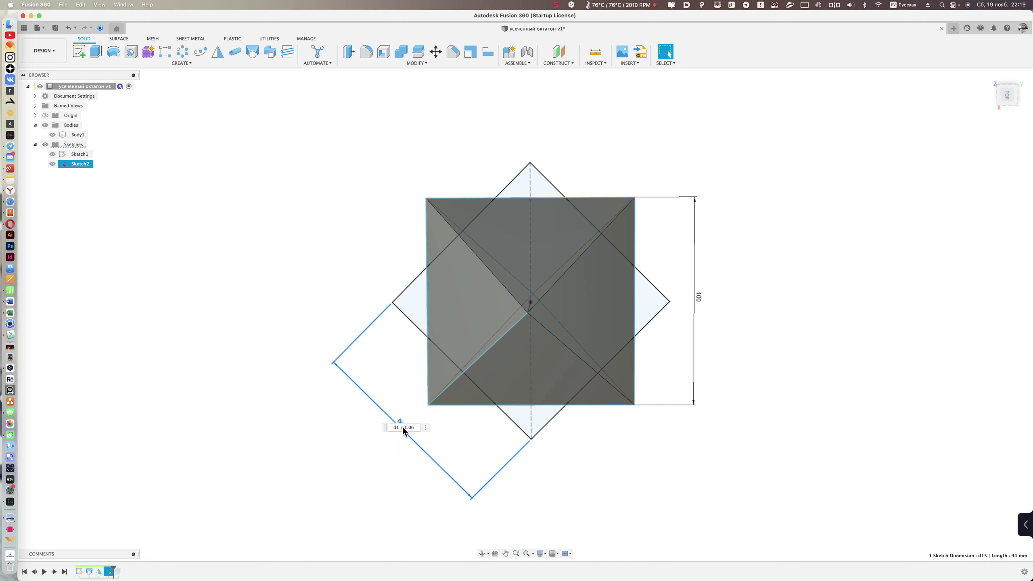
pyautogui.write('d1 / 1.06')
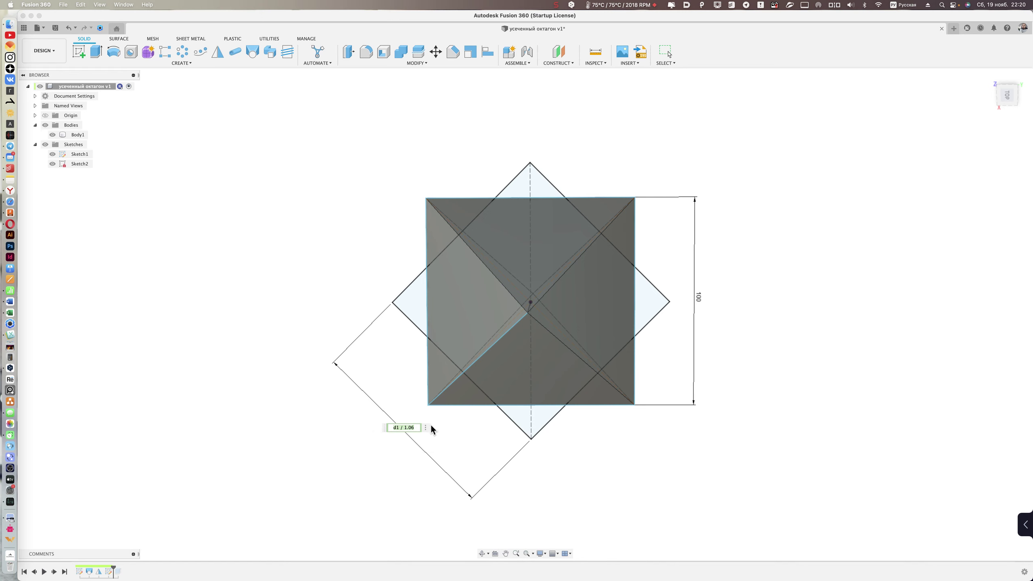
pyautogui.press('Return')
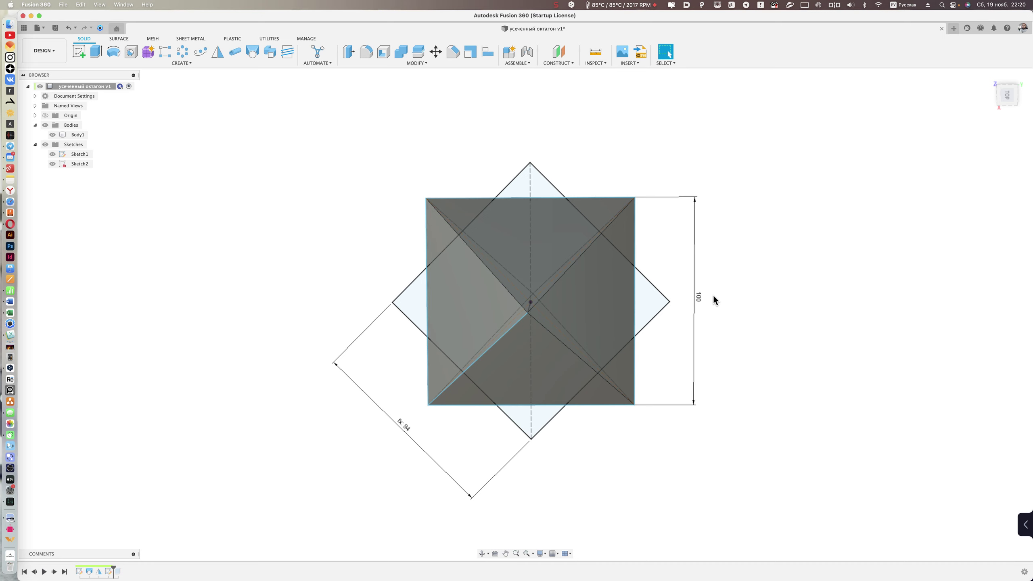
pyautogui.moveTo(714, 294)
pyautogui.keyDown('shift'); pyautogui.mouseDown(button='middle')
pyautogui.moveTo(750, 295)
pyautogui.moveTo(719, 278)
pyautogui.moveTo(755, 254)
pyautogui.moveTo(703, 208)
pyautogui.moveTo(768, 203)
pyautogui.moveTo(773, 192)
pyautogui.moveTo(722, 252)
pyautogui.mouseUp(button='middle'); pyautogui.keyUp('shift')
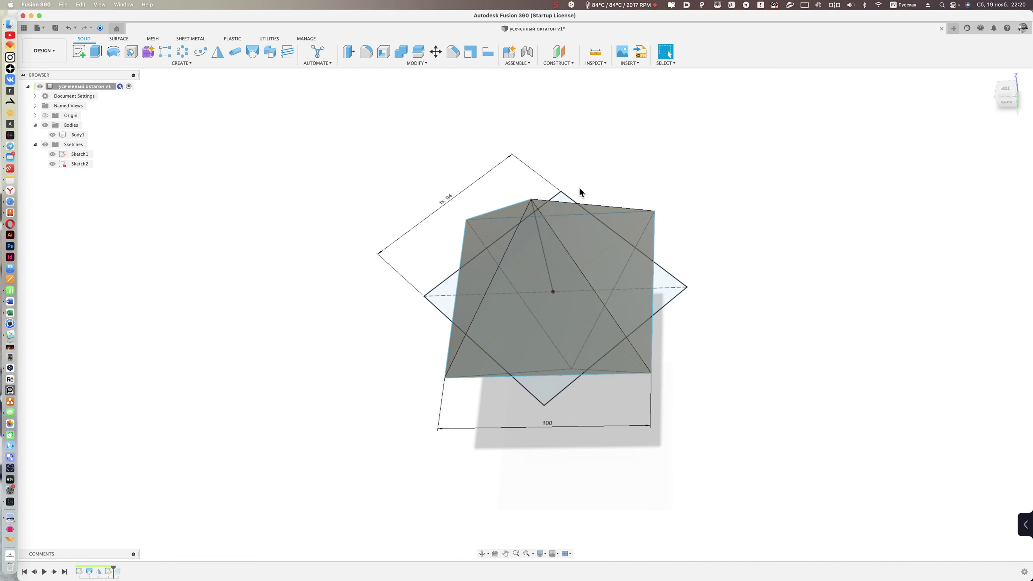
pyautogui.click(578, 248)
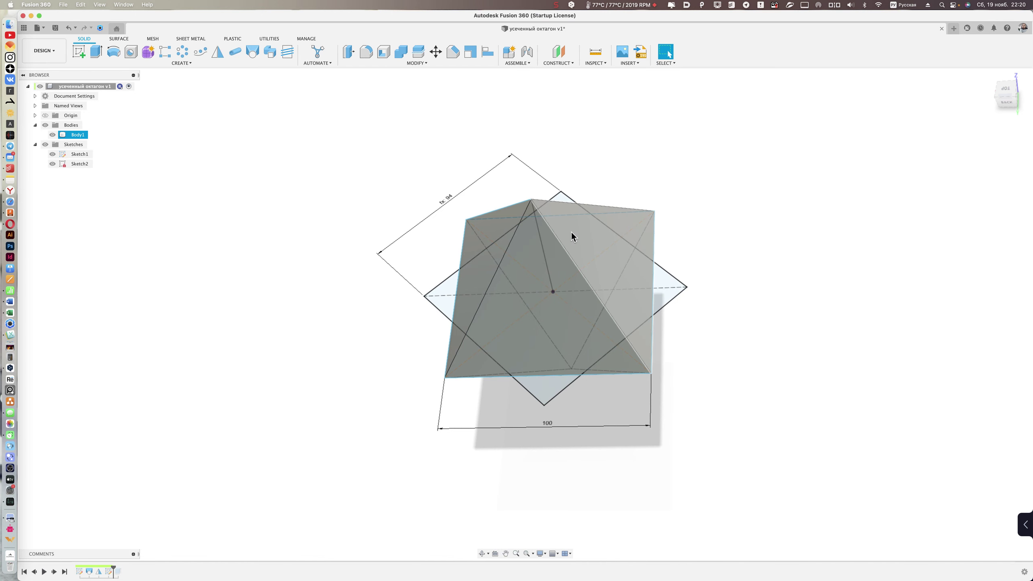
pyautogui.click(736, 260)
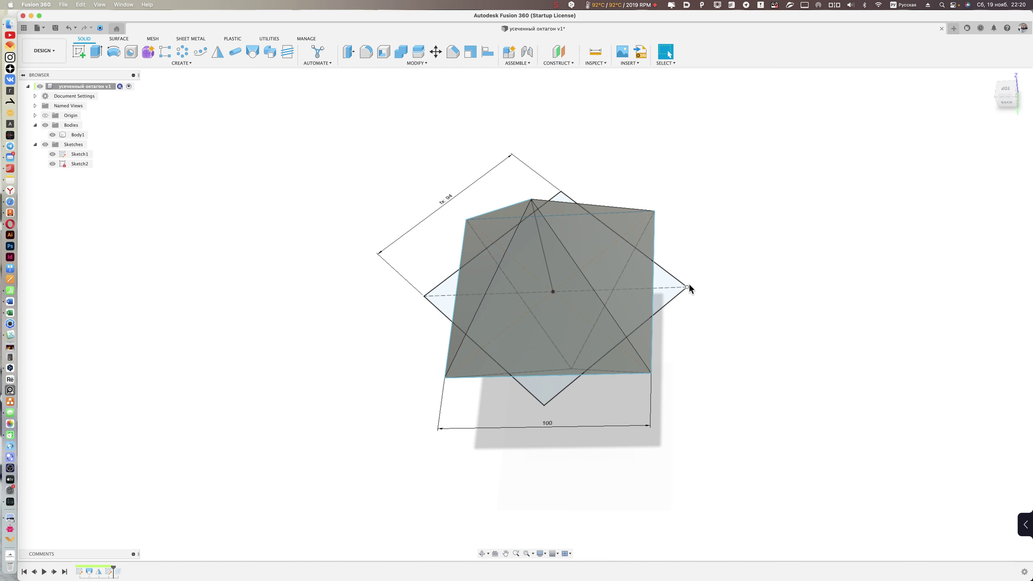
pyautogui.moveTo(712, 276)
pyautogui.keyDown('shift'); pyautogui.mouseDown(button='middle')
pyautogui.moveTo(677, 295)
pyautogui.moveTo(694, 381)
pyautogui.moveTo(659, 353)
pyautogui.mouseUp(button='middle'); pyautogui.keyUp('shift')
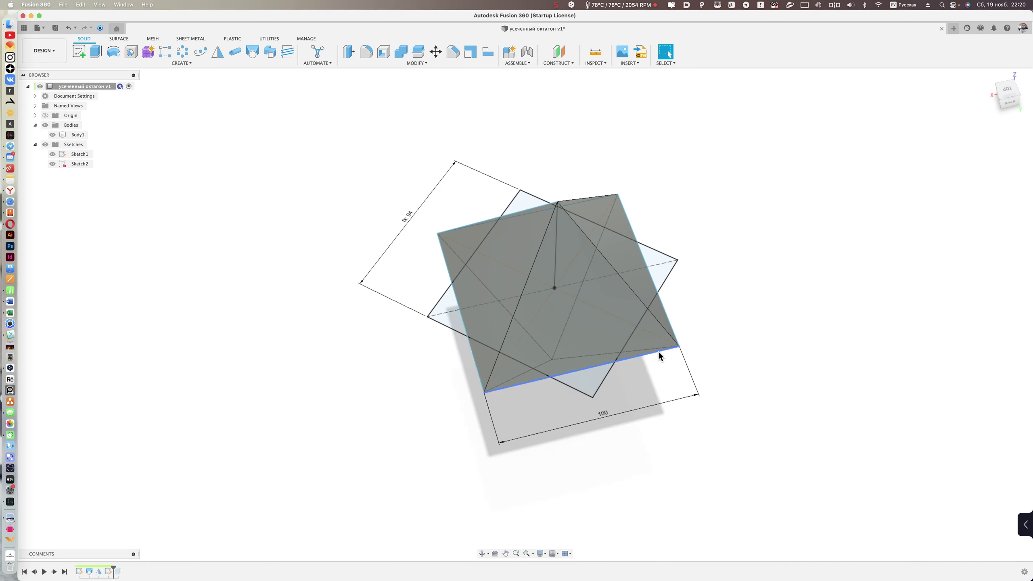
pyautogui.moveTo(661, 352)
pyautogui.keyDown('shift'); pyautogui.mouseDown(button='middle')
pyautogui.moveTo(765, 285)
pyautogui.moveTo(666, 355)
pyautogui.moveTo(639, 353)
pyautogui.mouseUp(button='middle'); pyautogui.keyUp('shift')
pyautogui.click(639, 352)
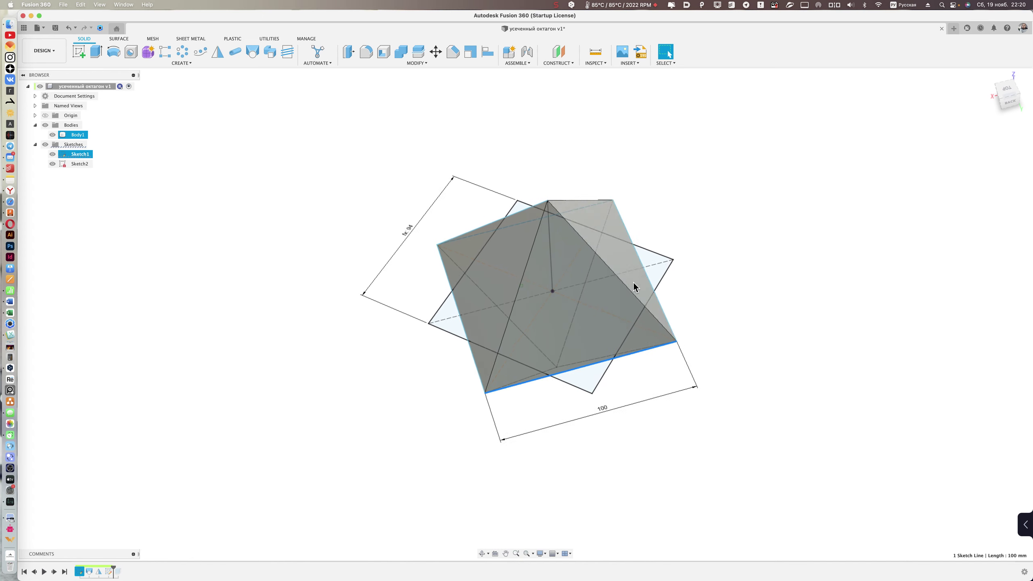
pyautogui.click(663, 275)
pyautogui.click(748, 224)
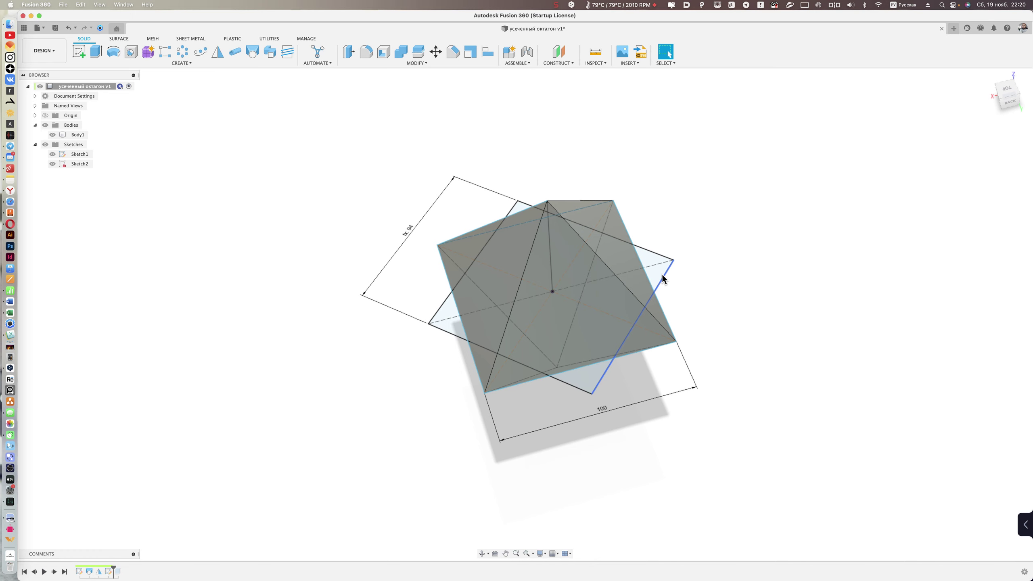
pyautogui.keyDown('shift'); pyautogui.moveTo(621, 414); pyautogui.dragTo(181, 428, button='middle'); pyautogui.keyUp('shift')
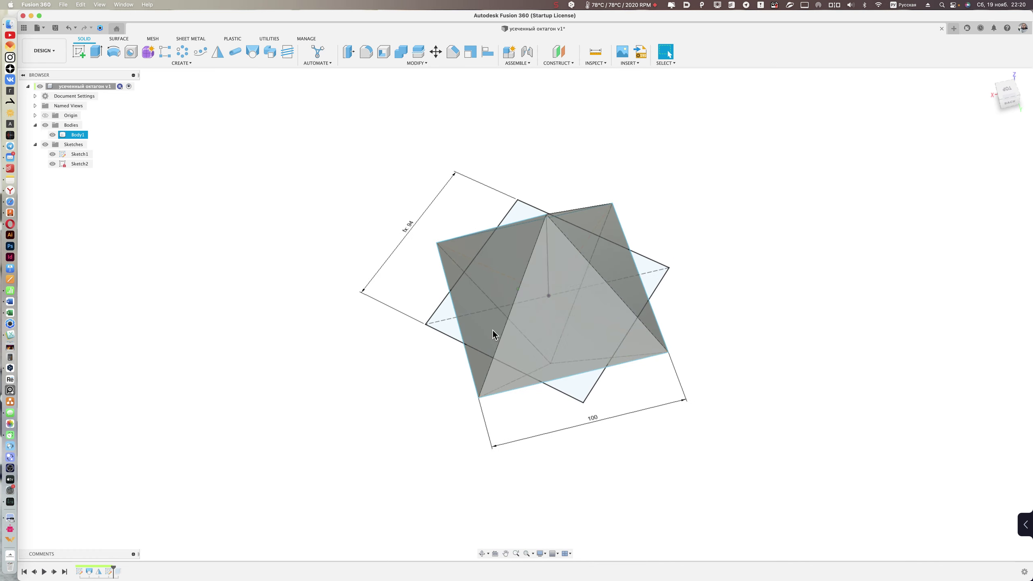
# - Restore the intersect extrude truncating the octahedron and open it in Edit Feature
pyautogui.click(55, 572)
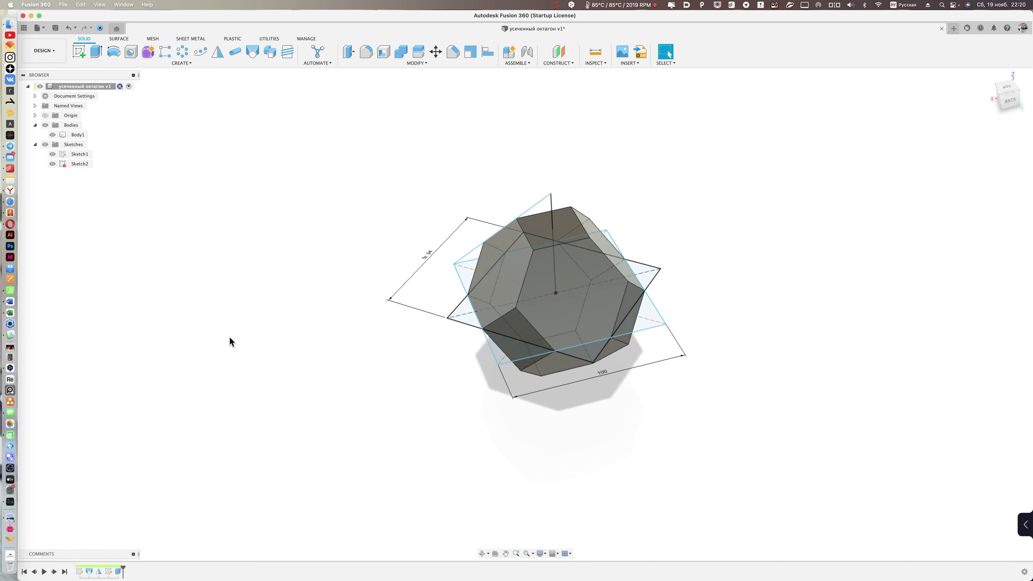
pyautogui.moveTo(362, 403)
pyautogui.keyDown('shift'); pyautogui.mouseDown(button='middle')
pyautogui.moveTo(435, 356)
pyautogui.moveTo(484, 390)
pyautogui.moveTo(450, 375)
pyautogui.mouseUp(button='middle'); pyautogui.keyUp('shift')
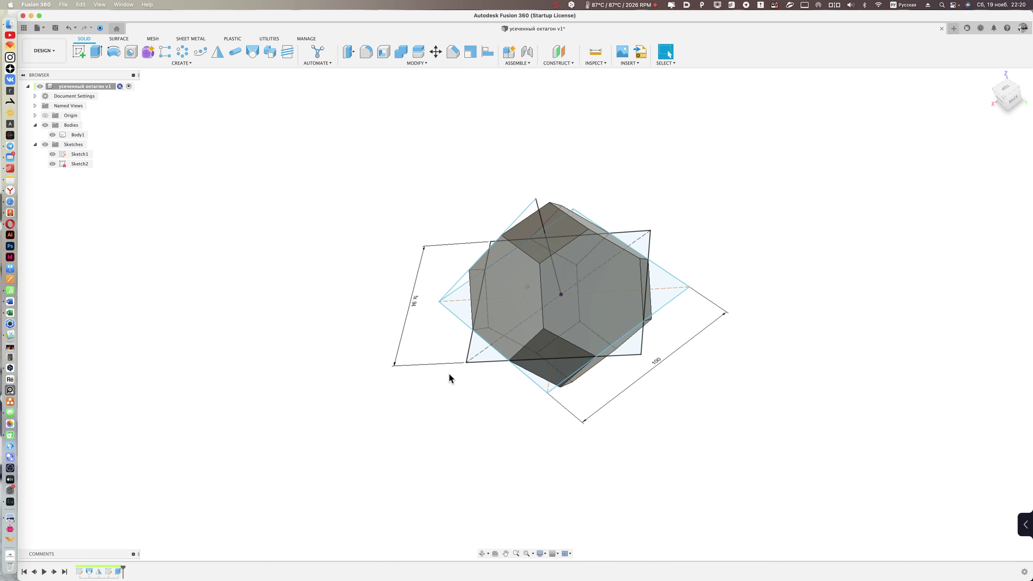
pyautogui.doubleClick(109, 571)
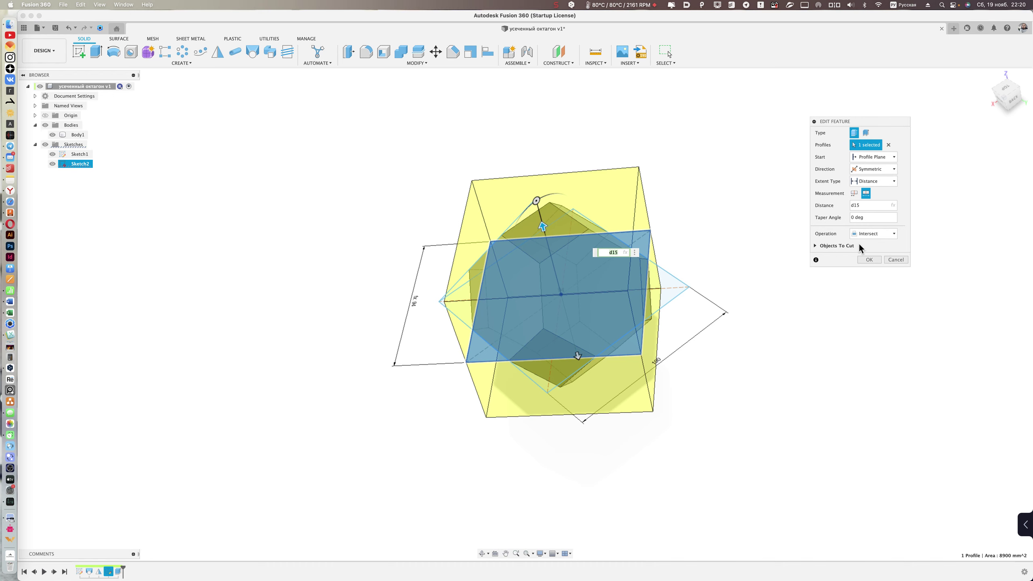
pyautogui.keyDown('shift'); pyautogui.scroll(3, 854, 260); pyautogui.keyUp('shift')
pyautogui.keyDown('shift'); pyautogui.scroll(3, 804, 291); pyautogui.keyUp('shift')
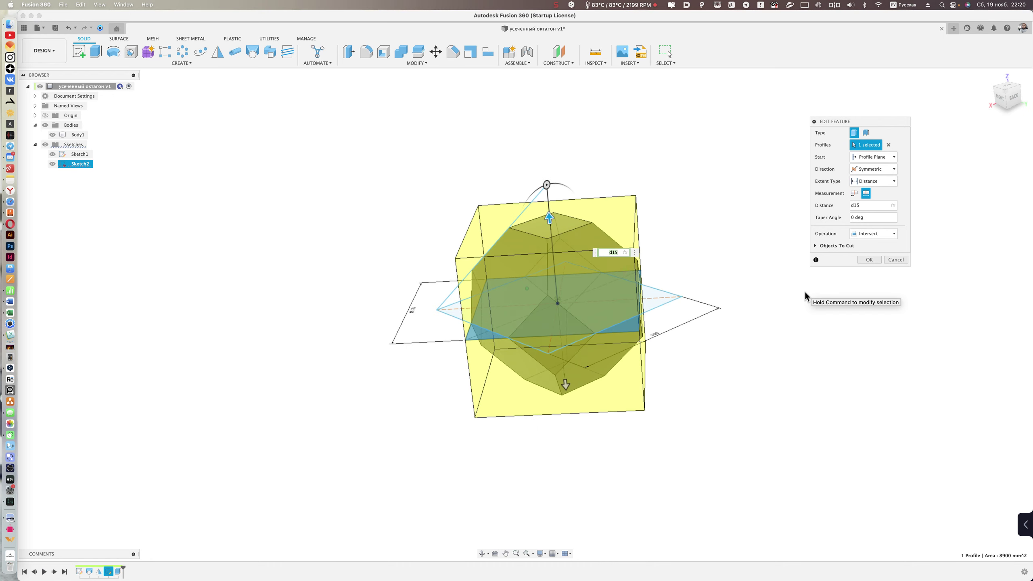
pyautogui.keyDown('shift'); pyautogui.scroll(3, 804, 290); pyautogui.keyUp('shift')
pyautogui.keyDown('shift'); pyautogui.scroll(3, 804, 291); pyautogui.keyUp('shift')
pyautogui.keyDown('shift'); pyautogui.scroll(3, 801, 272); pyautogui.keyUp('shift')
pyautogui.keyDown('shift'); pyautogui.scroll(3, 583, 269); pyautogui.keyUp('shift')
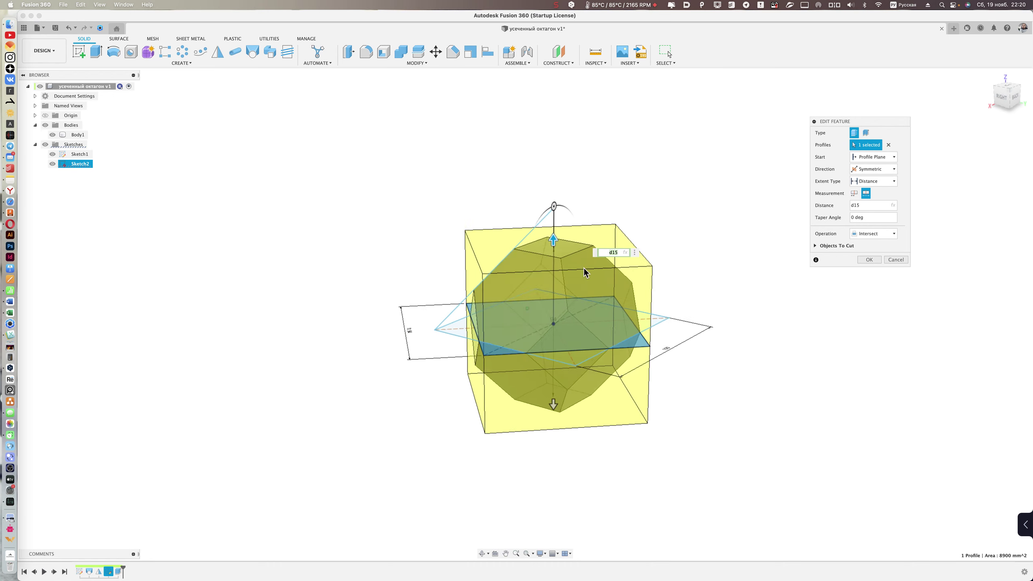
pyautogui.keyDown('shift'); pyautogui.scroll(2, 530, 248); pyautogui.keyUp('shift')
pyautogui.keyDown('shift'); pyautogui.scroll(2, 873, 261); pyautogui.keyUp('shift')
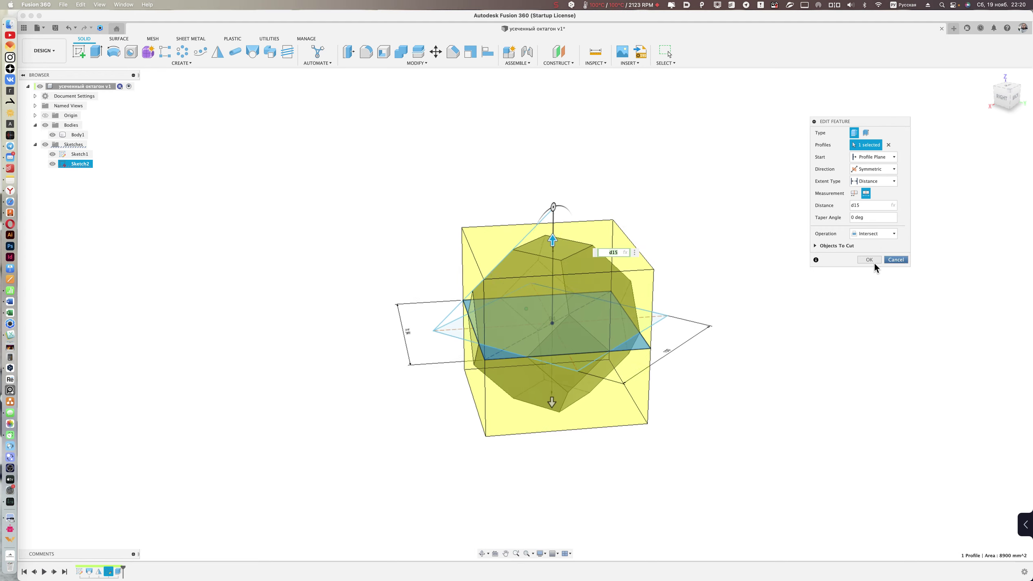
pyautogui.keyDown('shift'); pyautogui.scroll(3, 738, 261); pyautogui.keyUp('shift')
pyautogui.keyDown('shift'); pyautogui.scroll(3, 737, 260); pyautogui.keyUp('shift')
pyautogui.keyDown('shift'); pyautogui.scroll(3, 737, 260); pyautogui.keyUp('shift')
pyautogui.keyDown('shift'); pyautogui.scroll(3, 724, 242); pyautogui.keyUp('shift')
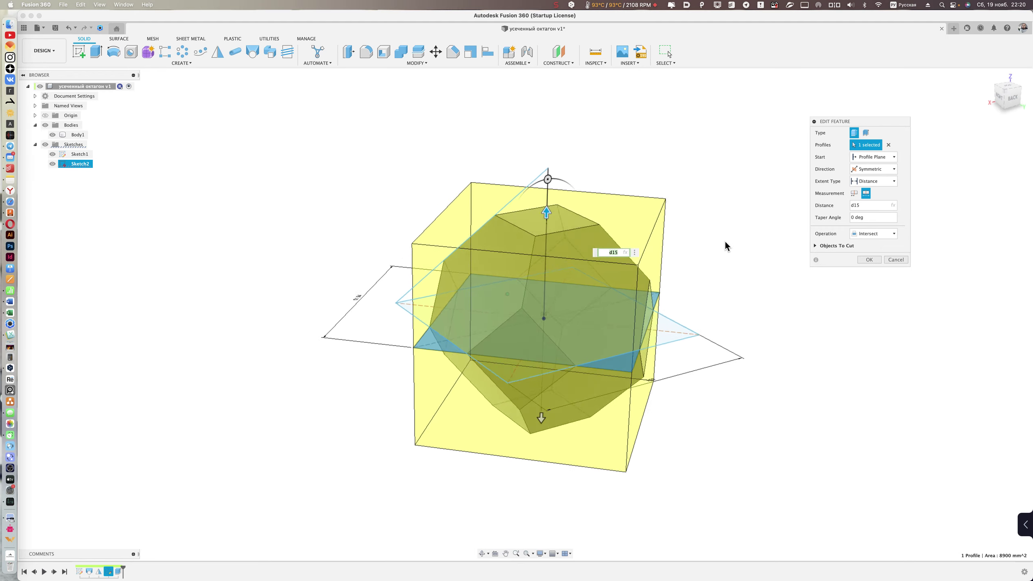
pyautogui.keyDown('shift'); pyautogui.scroll(3, 759, 228); pyautogui.keyUp('shift')
pyautogui.keyDown('shift'); pyautogui.scroll(2, 759, 230); pyautogui.keyUp('shift')
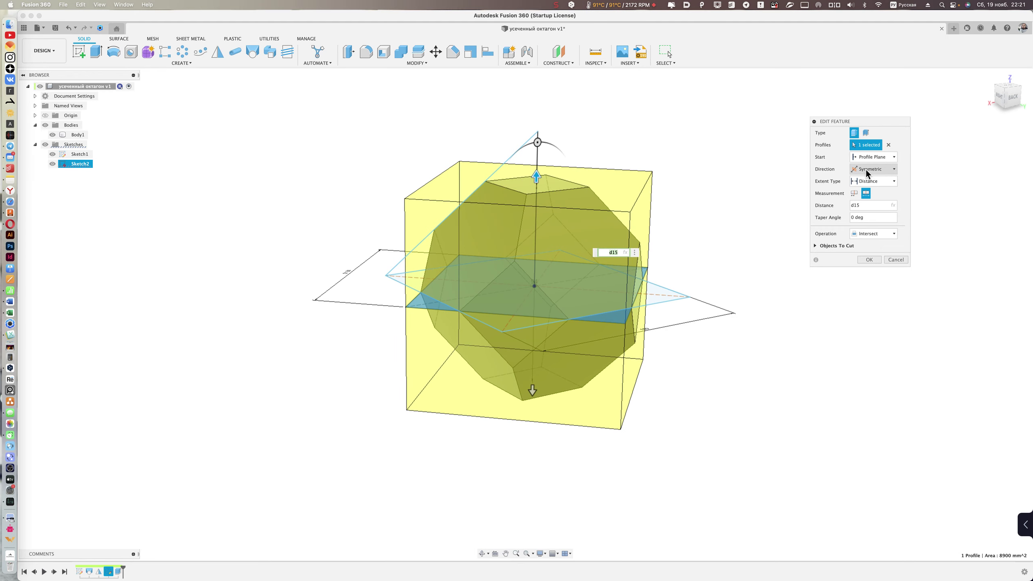
pyautogui.keyDown('shift'); pyautogui.scroll(3, 865, 170); pyautogui.keyUp('shift')
pyautogui.keyDown('shift'); pyautogui.scroll(2, 863, 169); pyautogui.keyUp('shift')
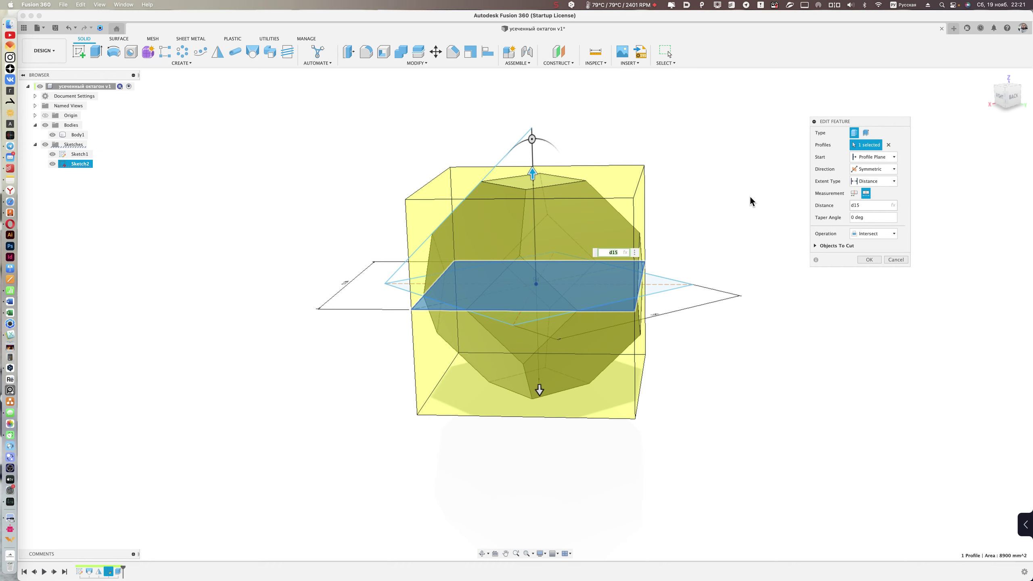
# - Orbit the preview to review the symmetric, distance d15, Intersect extrude settings
pyautogui.keyDown('shift'); pyautogui.moveTo(750, 197); pyautogui.dragTo(748, 233, button='middle'); pyautogui.keyUp('shift')
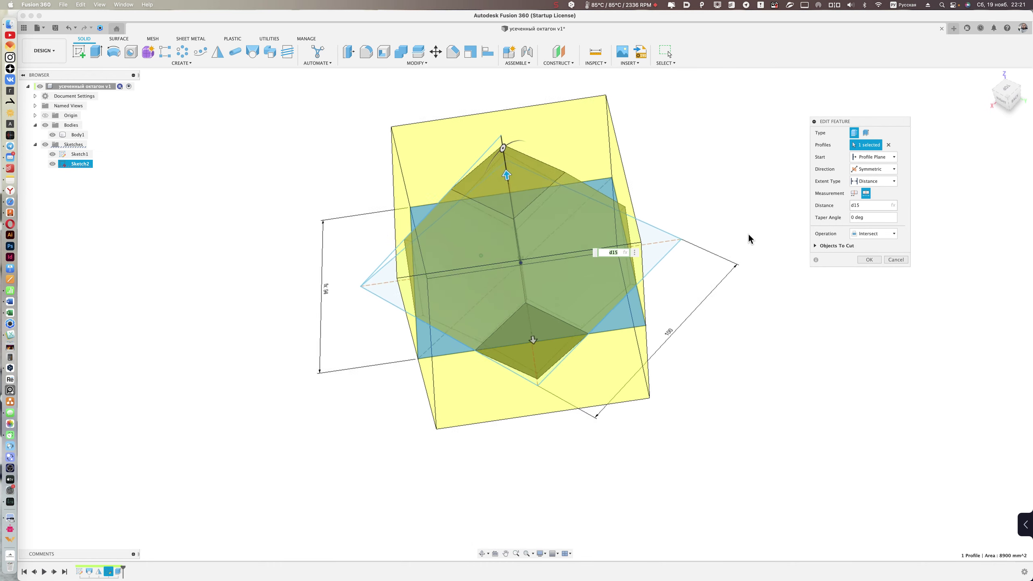
pyautogui.moveTo(419, 279)
pyautogui.keyDown('shift'); pyautogui.mouseDown(button='middle')
pyautogui.moveTo(343, 305)
pyautogui.moveTo(339, 293)
pyautogui.moveTo(406, 237)
pyautogui.mouseUp(button='middle'); pyautogui.keyUp('shift')
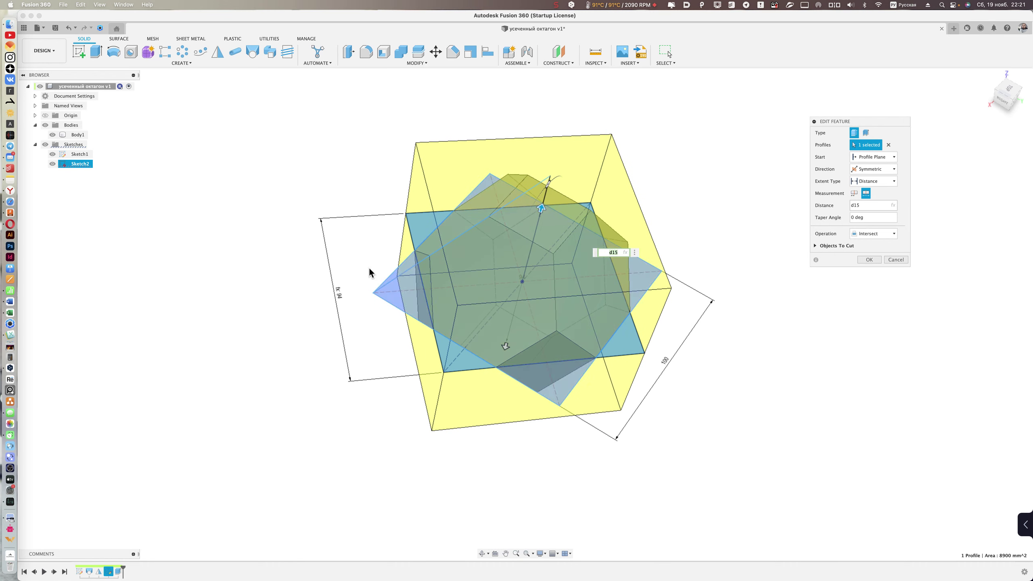
pyautogui.keyDown('shift'); pyautogui.moveTo(703, 199); pyautogui.dragTo(668, 203, button='middle'); pyautogui.keyUp('shift')
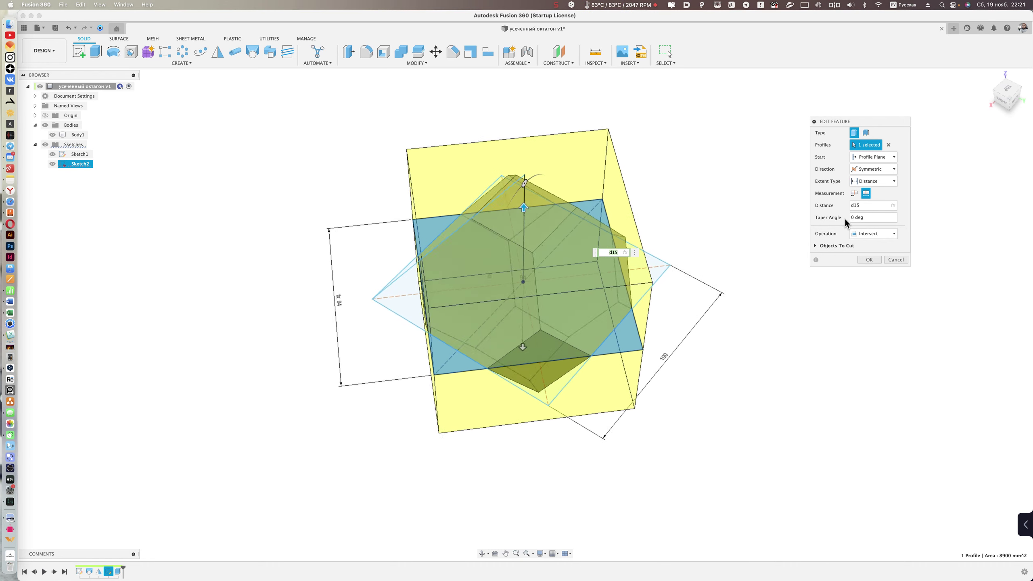
# - Accept the extrude without changes and orbit around the finished truncated octahedron
pyautogui.click(893, 260)
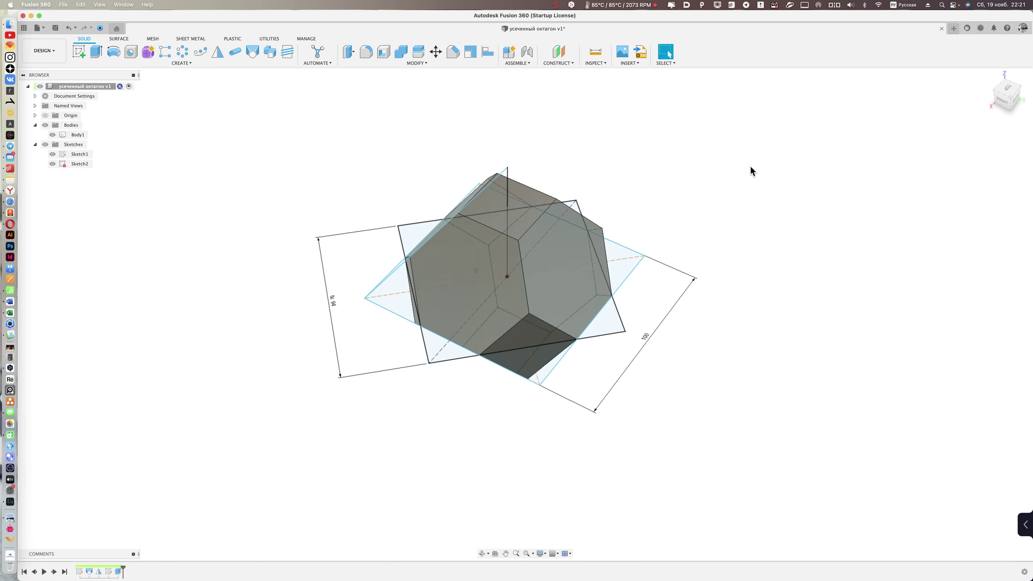
pyautogui.moveTo(146, 248)
pyautogui.keyDown('shift'); pyautogui.mouseDown(button='middle')
pyautogui.moveTo(711, 383)
pyautogui.moveTo(713, 375)
pyautogui.moveTo(600, 457)
pyautogui.moveTo(647, 448)
pyautogui.moveTo(331, 142)
pyautogui.moveTo(421, 98)
pyautogui.mouseUp(button='middle'); pyautogui.keyUp('shift')
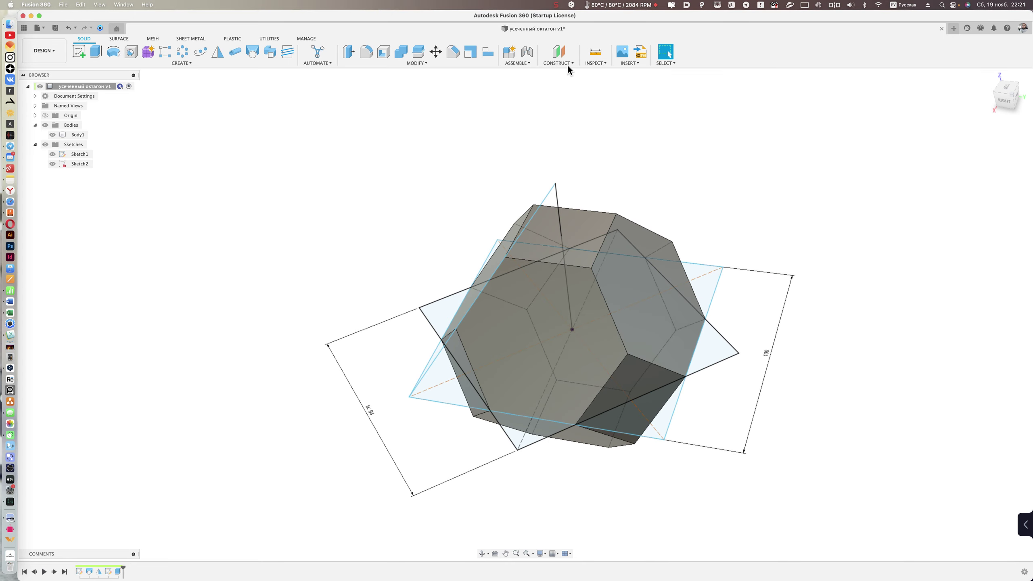
# - Measure two truncated-octahedron edges to confirm 33 mm, then close the Measure tool
pyautogui.click(599, 55)
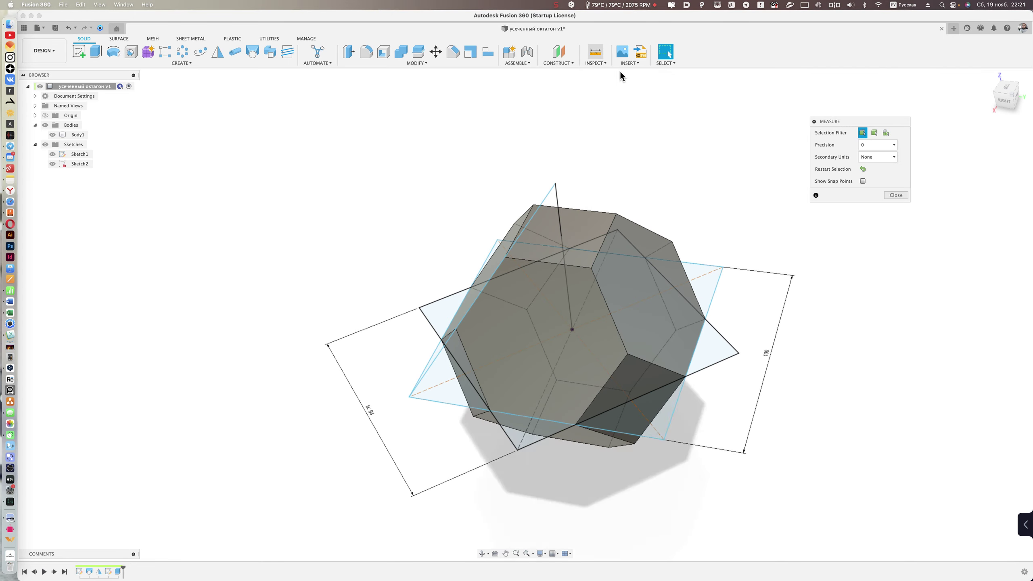
pyautogui.click(587, 268)
pyautogui.moveTo(588, 269)
pyautogui.keyDown('shift'); pyautogui.mouseDown(button='middle')
pyautogui.moveTo(646, 226)
pyautogui.moveTo(546, 270)
pyautogui.mouseUp(button='middle'); pyautogui.keyUp('shift')
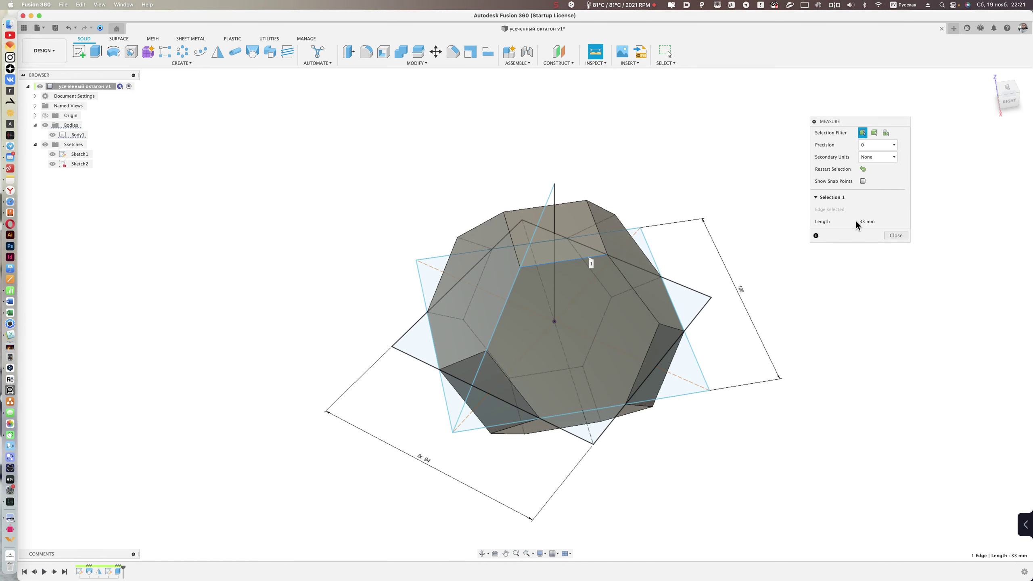
pyautogui.click(814, 289)
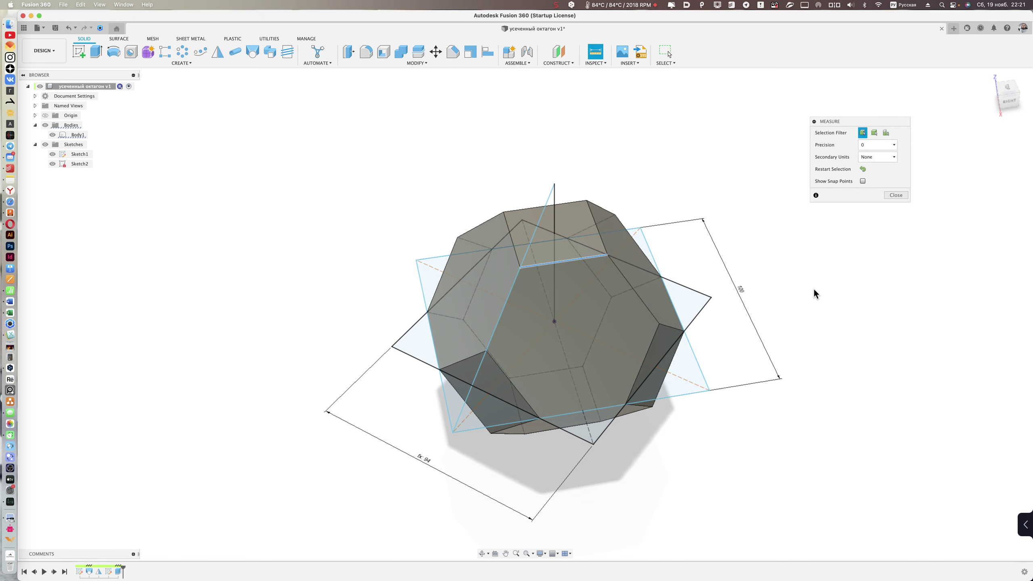
pyautogui.click(633, 292)
pyautogui.keyDown('shift'); pyautogui.moveTo(698, 246); pyautogui.dragTo(623, 289, button='middle'); pyautogui.keyUp('shift')
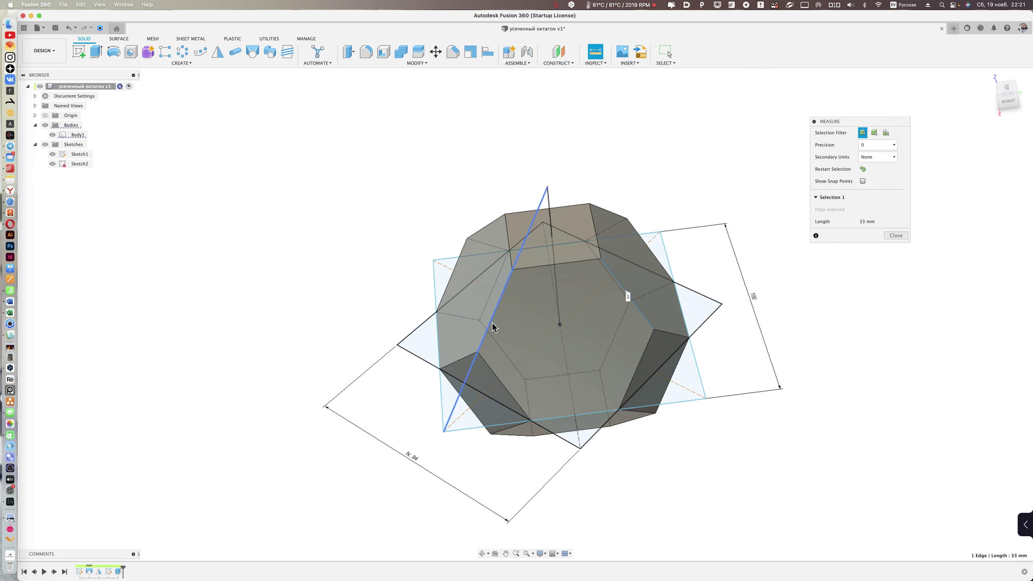
pyautogui.click(848, 309)
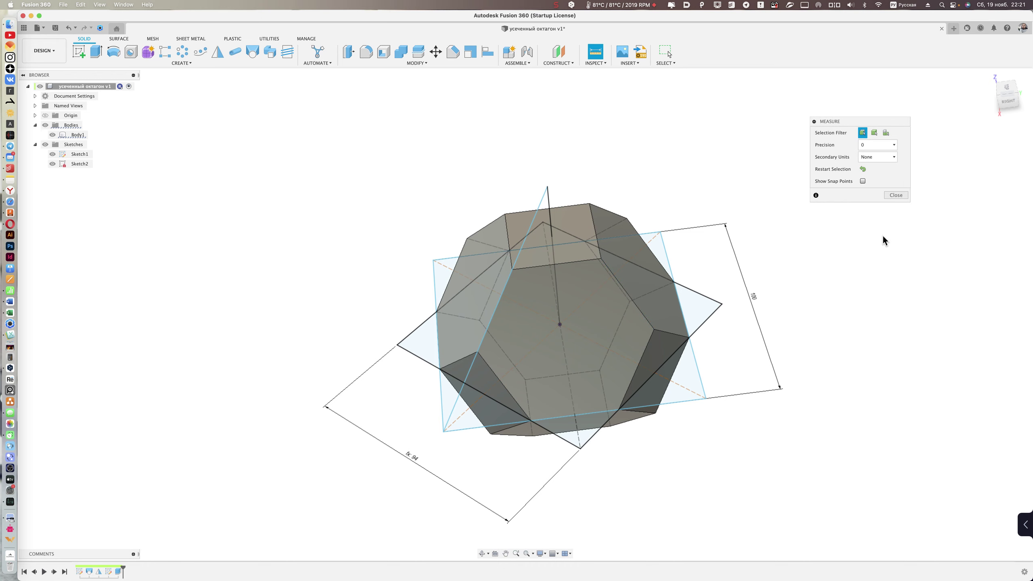
pyautogui.click(891, 196)
pyautogui.keyDown('shift'); pyautogui.scroll(-5, 800, 231); pyautogui.keyUp('shift')
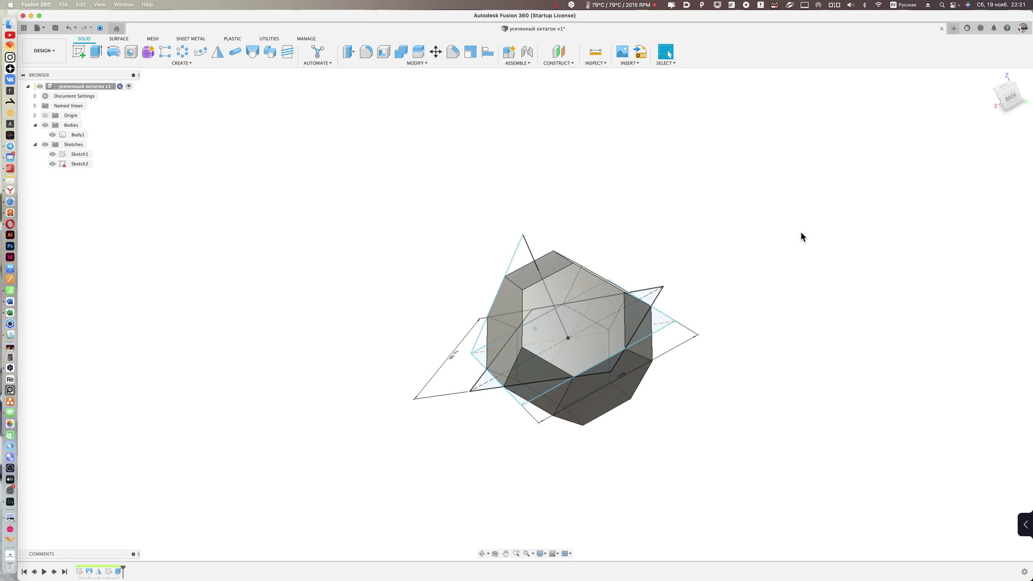
pyautogui.keyDown('shift'); pyautogui.scroll(5, 800, 231); pyautogui.keyUp('shift')
pyautogui.keyDown('shift'); pyautogui.scroll(-5, 800, 231); pyautogui.keyUp('shift')
pyautogui.keyDown('shift'); pyautogui.scroll(5, 800, 231); pyautogui.keyUp('shift')
pyautogui.keyDown('shift'); pyautogui.scroll(-3, 589, 377); pyautogui.keyUp('shift')
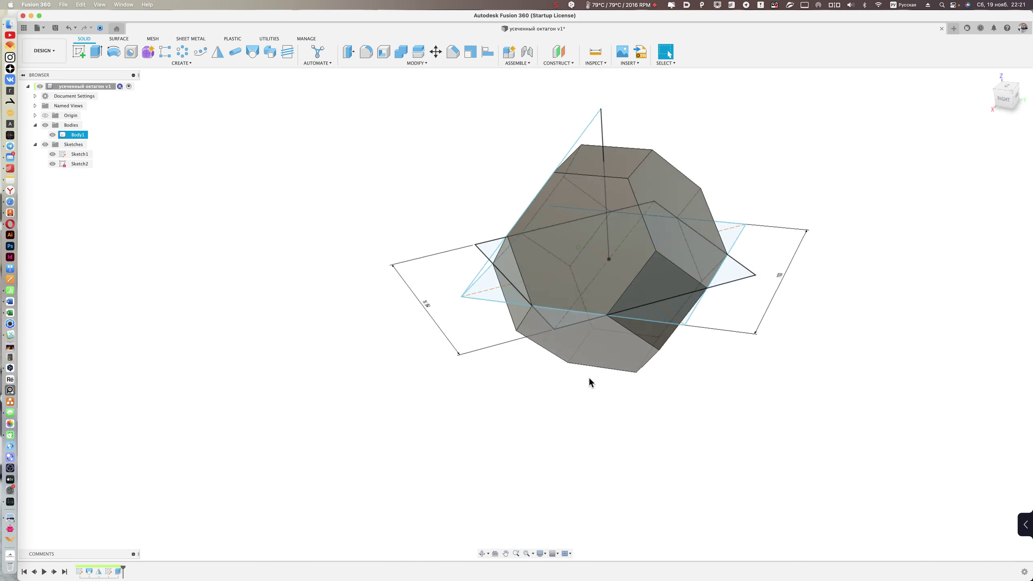
pyautogui.scroll(5, 551, 398)
pyautogui.scroll(3, 546, 397)
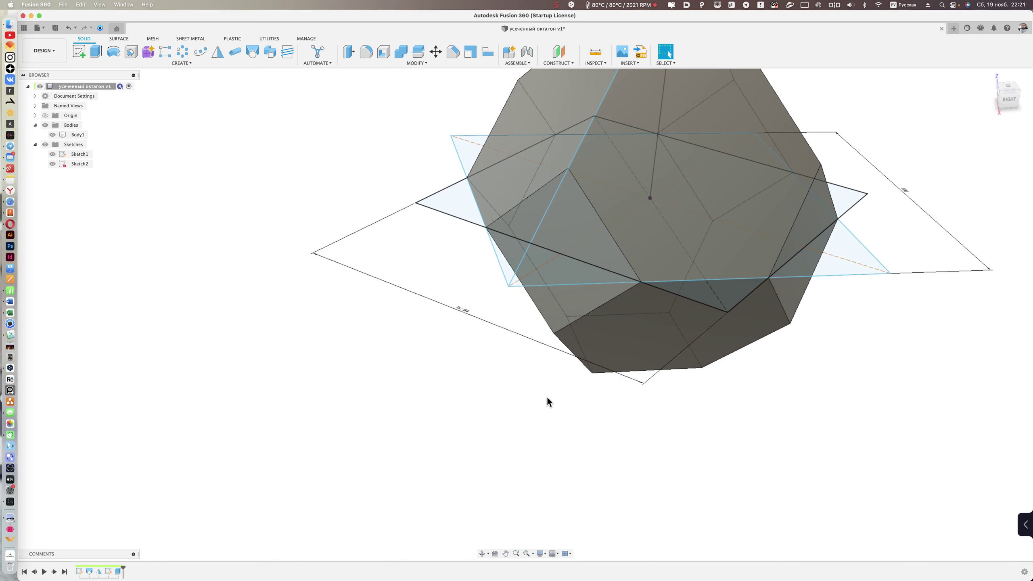
pyautogui.scroll(-3, 553, 411)
pyautogui.keyDown('shift'); pyautogui.scroll(-3, 599, 444); pyautogui.keyUp('shift')
pyautogui.scroll(3, 599, 444)
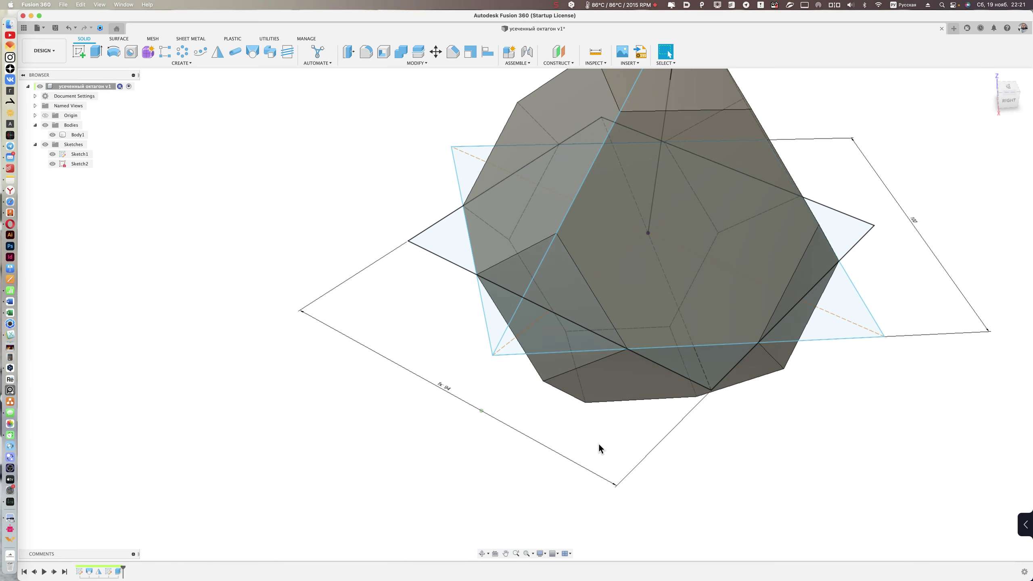
pyautogui.scroll(-3, 598, 442)
pyautogui.keyDown('shift'); pyautogui.scroll(-5, 688, 472); pyautogui.keyUp('shift')
pyautogui.keyDown('shift'); pyautogui.scroll(-3, 687, 472); pyautogui.keyUp('shift')
pyautogui.scroll(3, 687, 472)
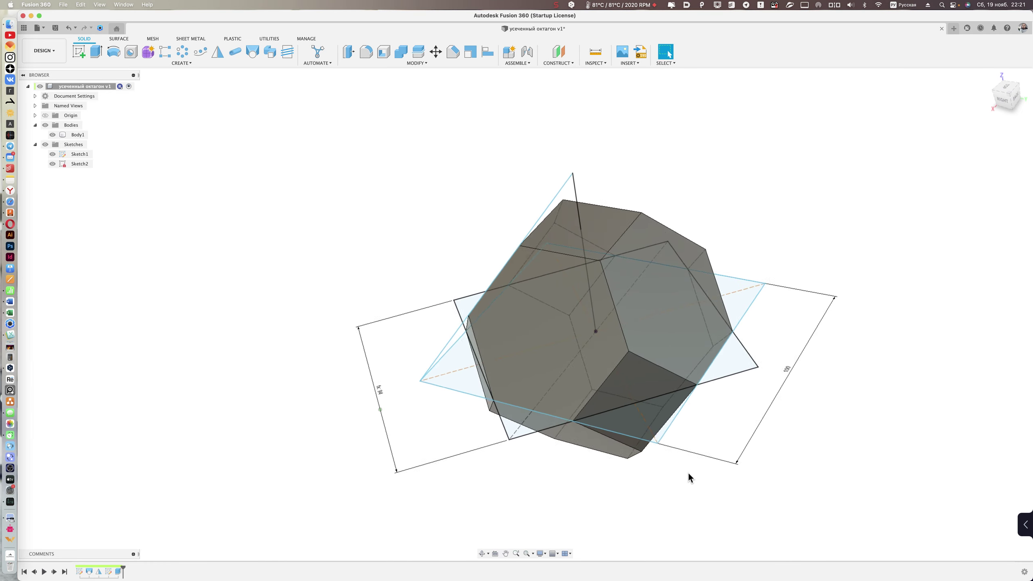
pyautogui.keyDown('shift'); pyautogui.scroll(-3, 685, 473); pyautogui.keyUp('shift')
pyautogui.keyDown('shift'); pyautogui.scroll(-5, 544, 480); pyautogui.keyUp('shift')
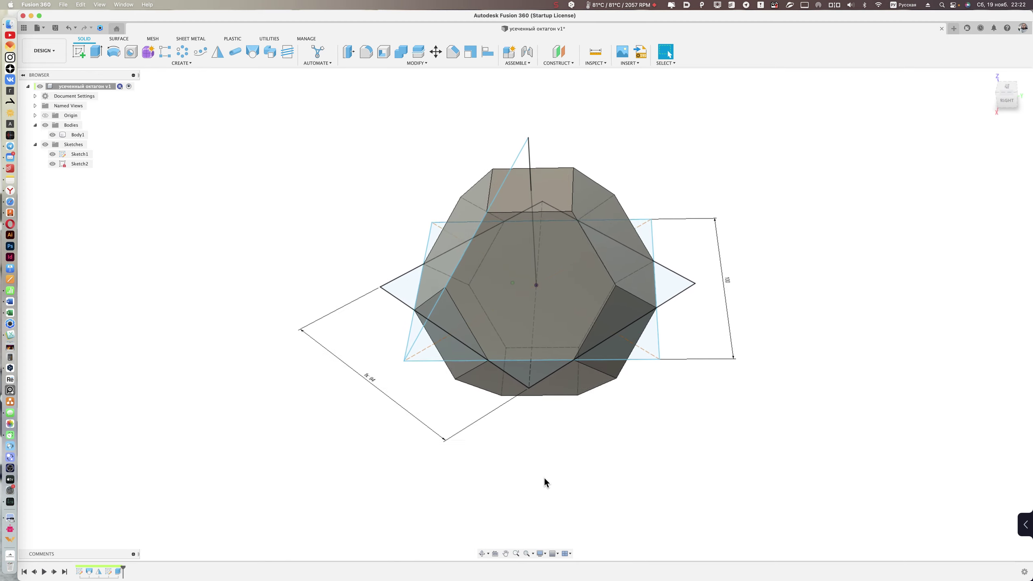
pyautogui.keyDown('shift'); pyautogui.scroll(-3, 544, 476); pyautogui.keyUp('shift')
pyautogui.keyDown('shift'); pyautogui.scroll(-3, 544, 477); pyautogui.keyUp('shift')
pyautogui.keyDown('shift'); pyautogui.scroll(-3, 544, 476); pyautogui.keyUp('shift')
pyautogui.keyDown('shift'); pyautogui.scroll(-3, 361, 450); pyautogui.keyUp('shift')
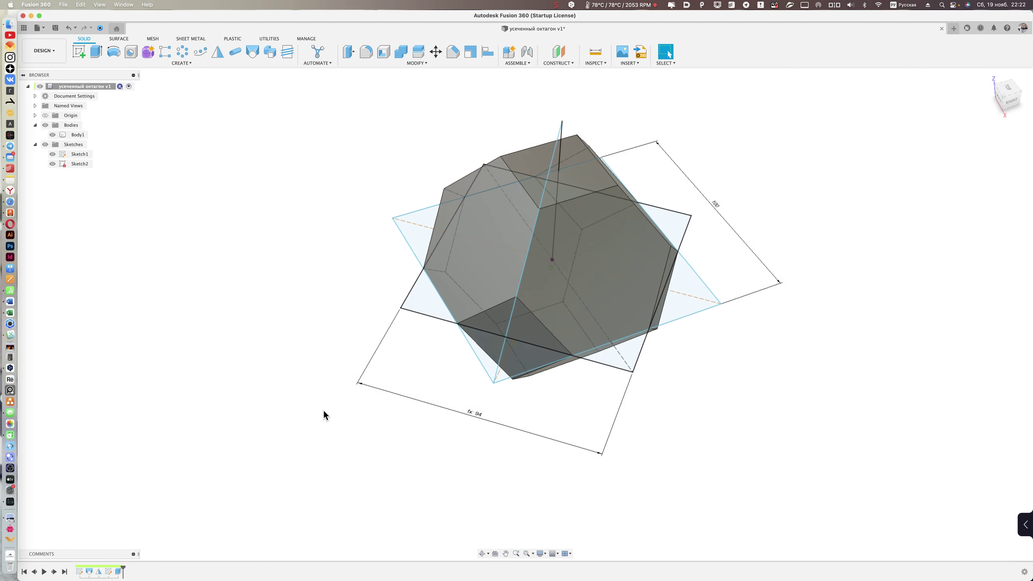
pyautogui.keyDown('shift'); pyautogui.scroll(-3, 323, 415); pyautogui.keyUp('shift')
pyautogui.keyDown('shift'); pyautogui.scroll(-3, 322, 390); pyautogui.keyUp('shift')
pyautogui.keyDown('shift'); pyautogui.scroll(-3, 329, 382); pyautogui.keyUp('shift')
pyautogui.keyDown('shift'); pyautogui.scroll(-3, 341, 360); pyautogui.keyUp('shift')
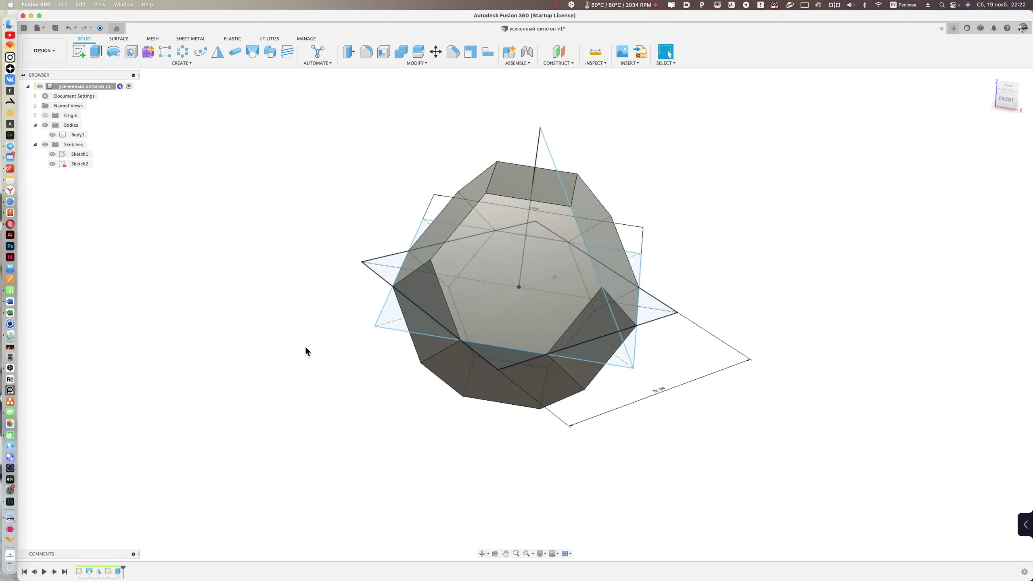
pyautogui.keyDown('shift'); pyautogui.scroll(-3, 307, 343); pyautogui.keyUp('shift')
pyautogui.keyDown('shift'); pyautogui.scroll(-3, 325, 323); pyautogui.keyUp('shift')
pyautogui.keyDown('shift'); pyautogui.scroll(-3, 338, 310); pyautogui.keyUp('shift')
pyautogui.keyDown('shift'); pyautogui.scroll(-1, 309, 305); pyautogui.keyUp('shift')
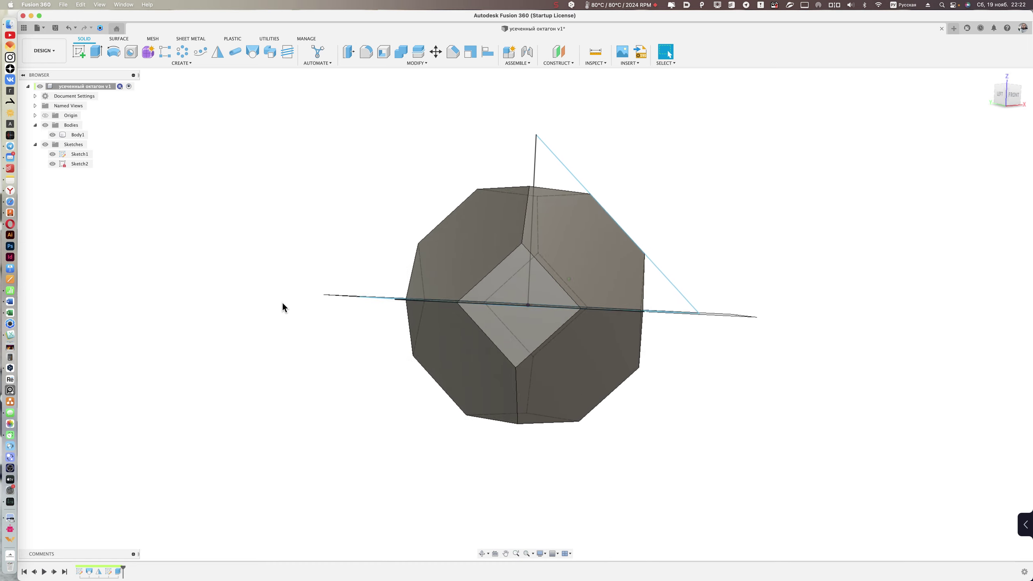
pyautogui.keyDown('shift'); pyautogui.scroll(1, 280, 300); pyautogui.keyUp('shift')
pyautogui.keyDown('shift'); pyautogui.scroll(3, 281, 300); pyautogui.keyUp('shift')
pyautogui.keyDown('shift'); pyautogui.scroll(3, 280, 300); pyautogui.keyUp('shift')
pyautogui.keyDown('shift'); pyautogui.scroll(3, 281, 300); pyautogui.keyUp('shift')
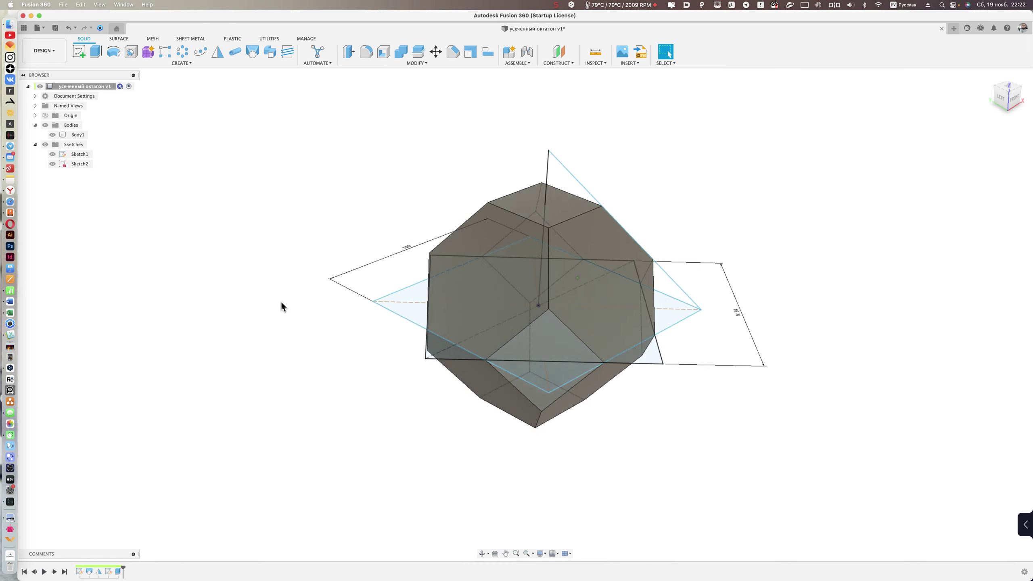
pyautogui.keyDown('shift'); pyautogui.scroll(3, 281, 301); pyautogui.keyUp('shift')
pyautogui.keyDown('shift'); pyautogui.scroll(3, 280, 301); pyautogui.keyUp('shift')
pyautogui.keyDown('shift'); pyautogui.scroll(1, 281, 301); pyautogui.keyUp('shift')
pyautogui.keyDown('shift'); pyautogui.scroll(3, 288, 302); pyautogui.keyUp('shift')
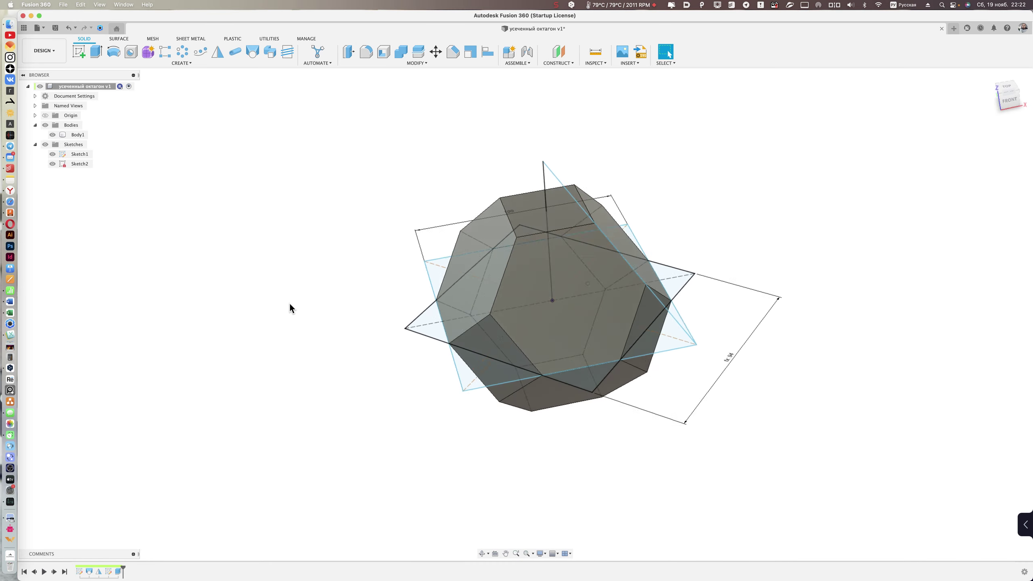
pyautogui.keyDown('shift'); pyautogui.hscroll(-3, 290, 308); pyautogui.keyUp('shift')
pyautogui.keyDown('shift'); pyautogui.hscroll(-1, 291, 307); pyautogui.keyUp('shift')
pyautogui.keyDown('shift'); pyautogui.hscroll(-3, 291, 307); pyautogui.keyUp('shift')
pyautogui.keyDown('shift'); pyautogui.hscroll(-3, 291, 307); pyautogui.keyUp('shift')
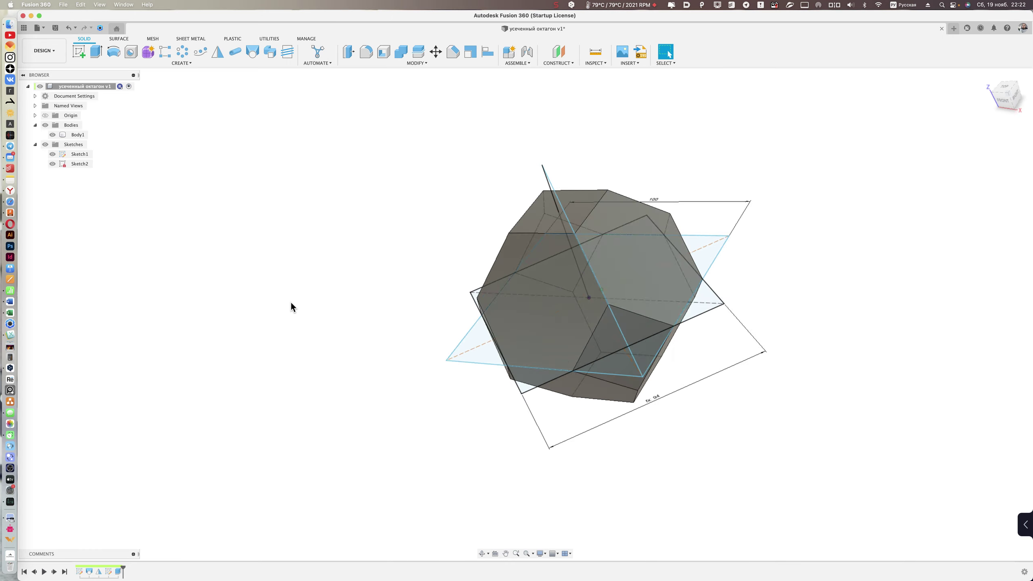
pyautogui.keyDown('shift'); pyautogui.hscroll(-3, 291, 301); pyautogui.keyUp('shift')
pyautogui.keyDown('shift'); pyautogui.hscroll(-3, 291, 301); pyautogui.keyUp('shift')
pyautogui.keyDown('shift'); pyautogui.hscroll(-3, 290, 299); pyautogui.keyUp('shift')
pyautogui.keyDown('shift'); pyautogui.hscroll(-2, 291, 297); pyautogui.keyUp('shift')
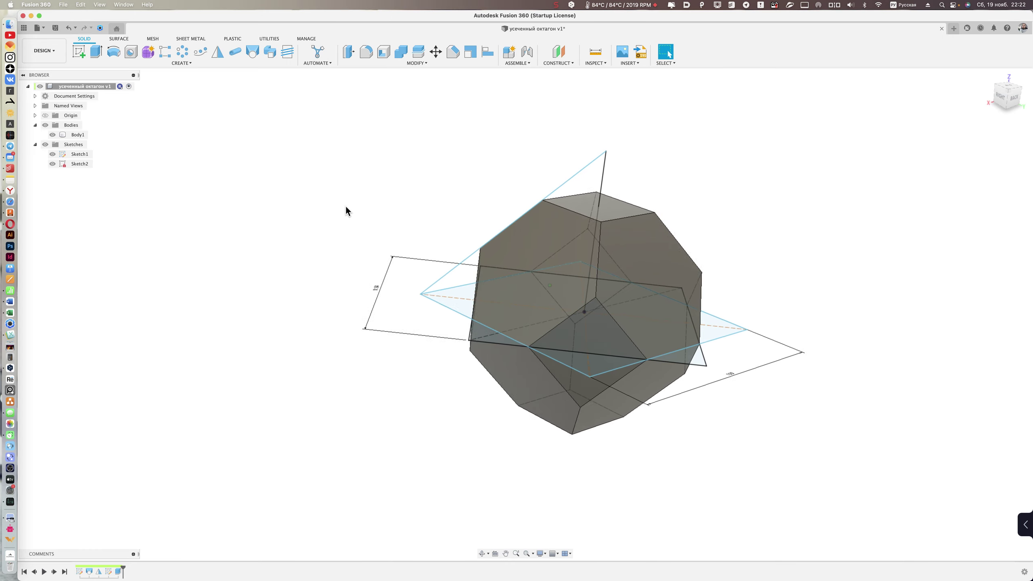
# - Bring the Wikipedia 'Усечённый октаэдр' article forward and scroll through it and back up
pyautogui.click(10, 201)
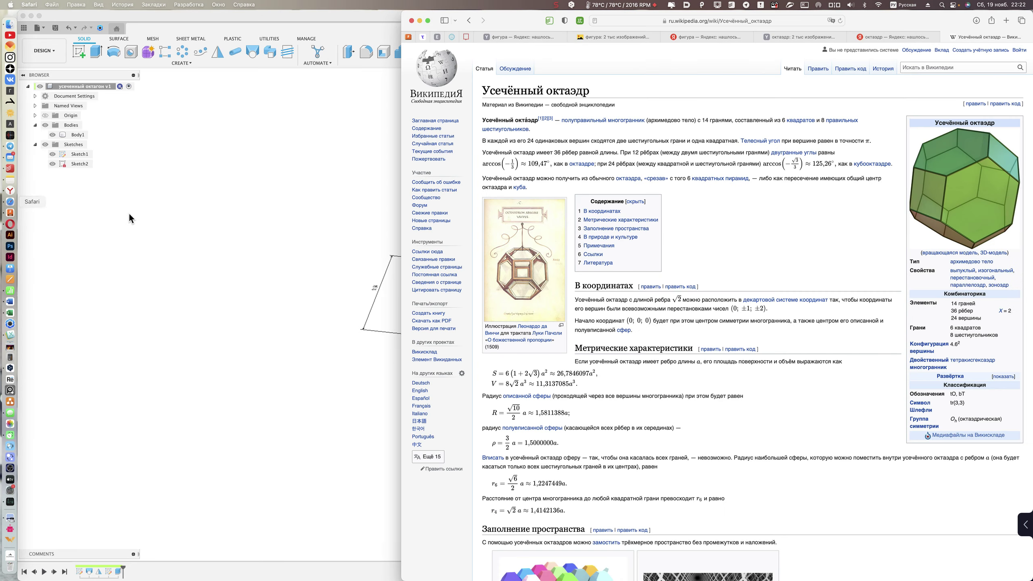
pyautogui.scroll(-1, 760, 229)
pyautogui.scroll(-3, 760, 229)
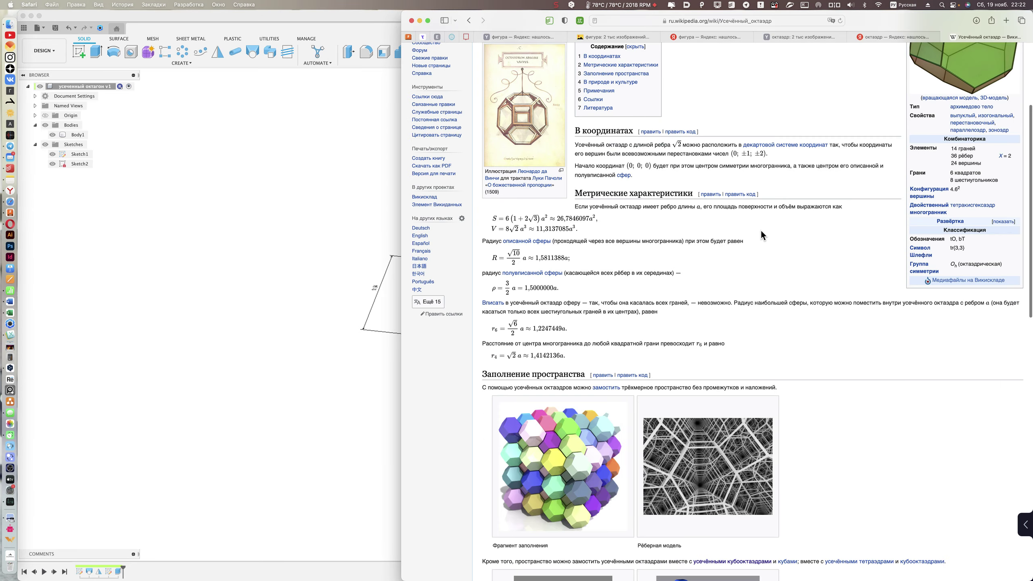
pyautogui.scroll(-3, 760, 230)
pyautogui.scroll(-1, 809, 224)
pyautogui.scroll(-5, 813, 221)
pyautogui.scroll(-3, 807, 220)
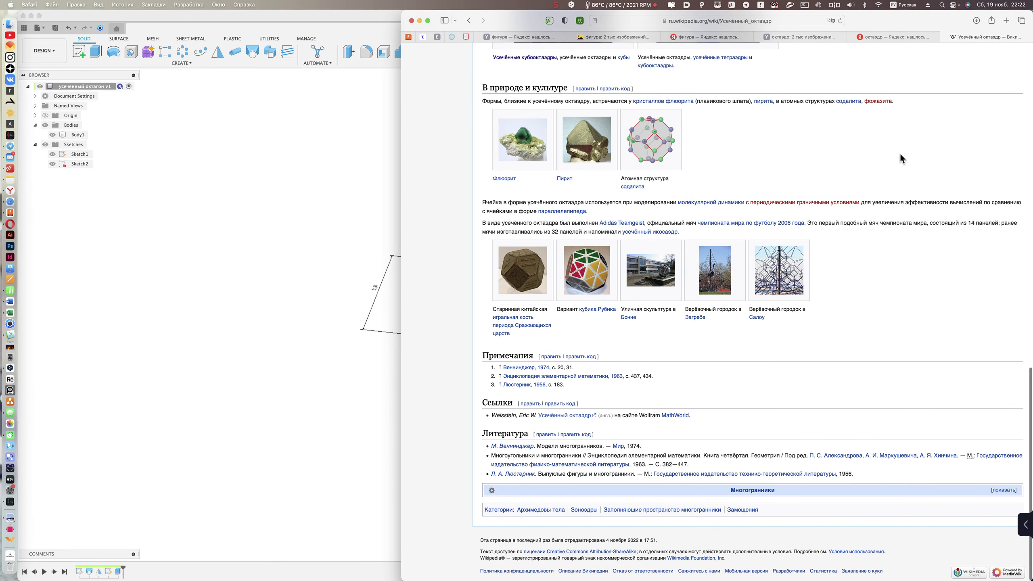
pyautogui.scroll(3, 890, 151)
pyautogui.scroll(5, 857, 168)
pyautogui.scroll(5, 813, 196)
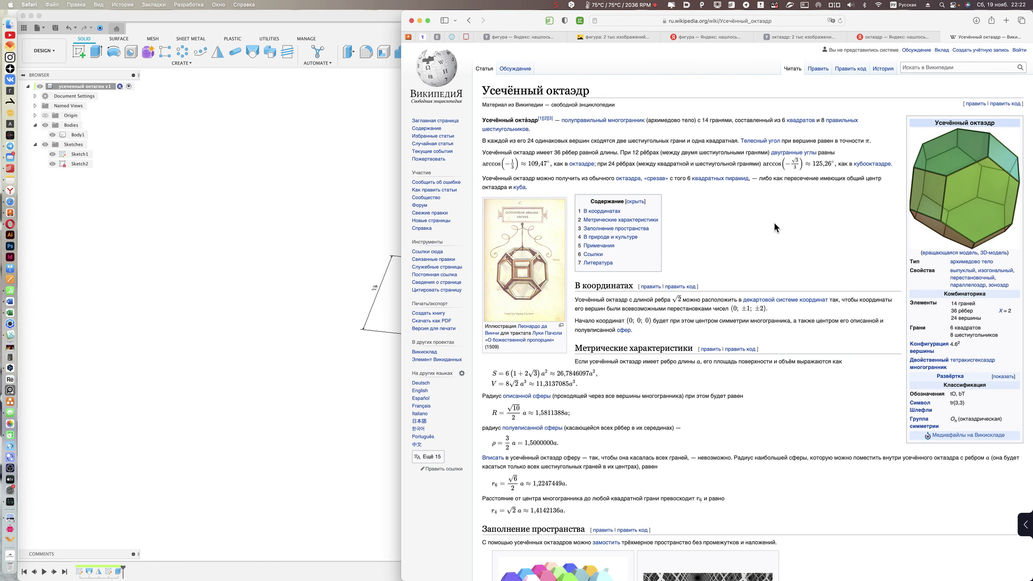
# - Return to Fusion 360 and orbit the truncated octahedron to view it from other sides
pyautogui.click(300, 207)
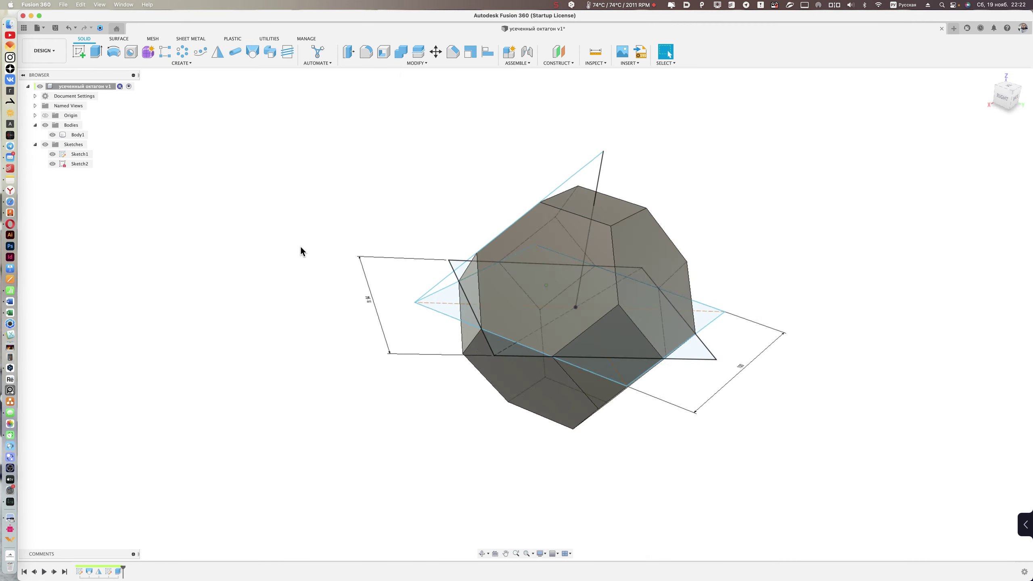
pyautogui.moveTo(305, 260)
pyautogui.keyDown('shift'); pyautogui.mouseDown(button='middle')
pyautogui.moveTo(283, 237)
pyautogui.moveTo(316, 231)
pyautogui.moveTo(328, 250)
pyautogui.moveTo(293, 309)
pyautogui.moveTo(323, 231)
pyautogui.moveTo(320, 201)
pyautogui.moveTo(392, 182)
pyautogui.moveTo(740, 164)
pyautogui.moveTo(768, 174)
pyautogui.mouseUp(button='middle'); pyautogui.keyUp('shift')
pyautogui.keyDown('shift'); pyautogui.hscroll(-3, 767, 176); pyautogui.keyUp('shift')
pyautogui.keyDown('shift'); pyautogui.hscroll(-3, 767, 176); pyautogui.keyUp('shift')
pyautogui.keyDown('shift'); pyautogui.hscroll(-3, 767, 176); pyautogui.keyUp('shift')
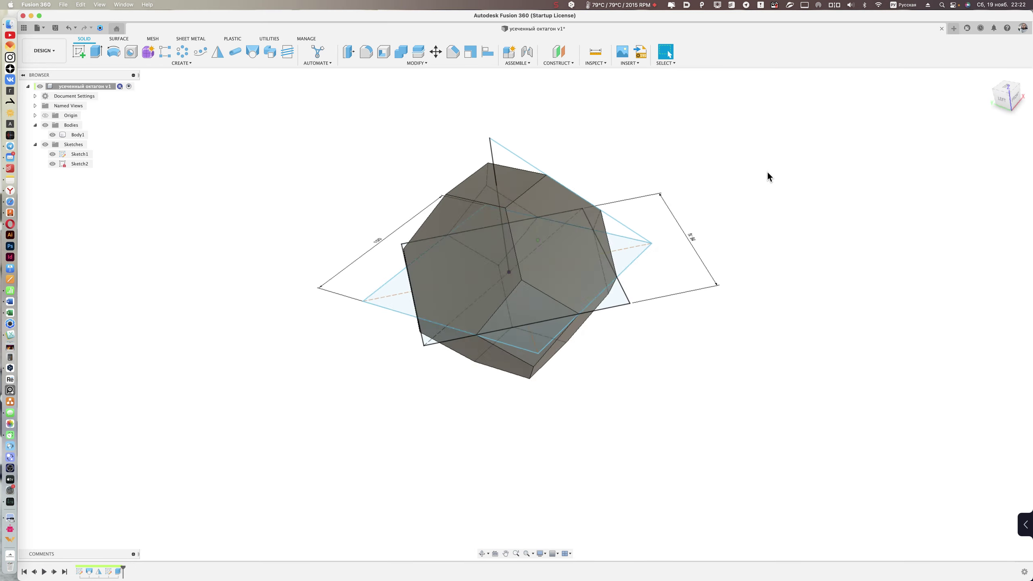
pyautogui.keyDown('shift'); pyautogui.hscroll(-3, 767, 176); pyautogui.keyUp('shift')
pyautogui.keyDown('shift'); pyautogui.hscroll(-3, 767, 172); pyautogui.keyUp('shift')
pyautogui.moveTo(767, 173)
pyautogui.keyDown('shift'); pyautogui.mouseDown(button='middle')
pyautogui.moveTo(710, 161)
pyautogui.moveTo(731, 148)
pyautogui.moveTo(754, 159)
pyautogui.moveTo(636, 29)
pyautogui.mouseUp(button='middle'); pyautogui.keyUp('shift')
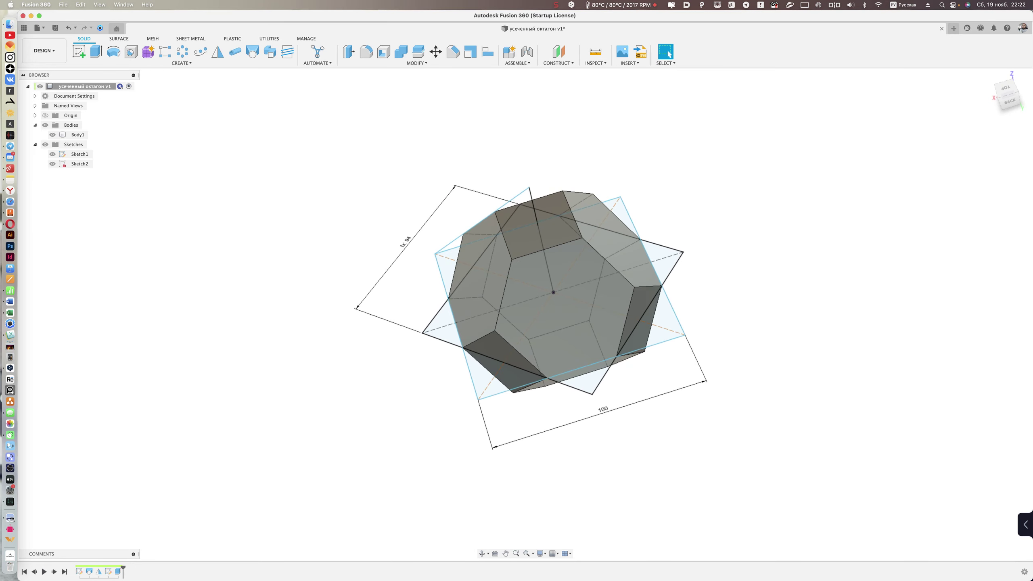